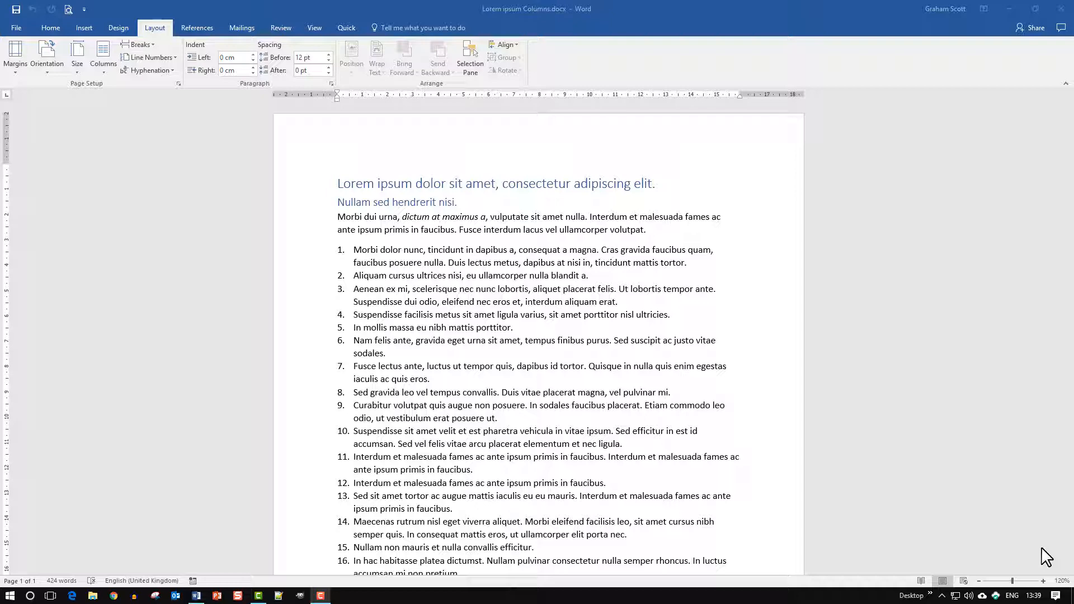
Step: Examine the document's headings, introductory paragraph, numbered list and closing paragraph
scroll(772, 251, down, 2)
scroll(553, 232, up, 2)
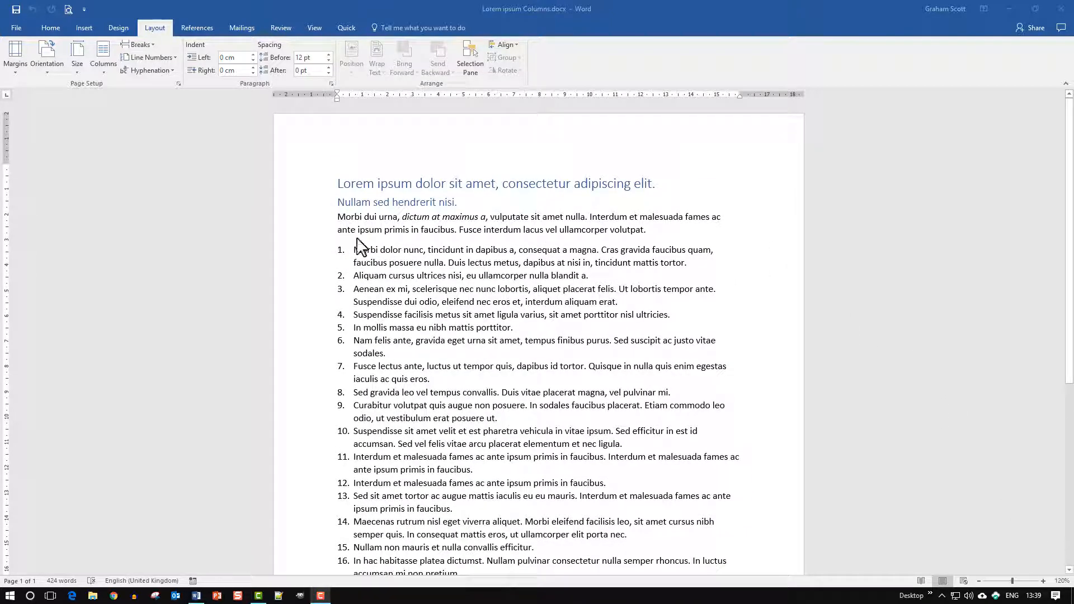
scroll(374, 274, down, 2)
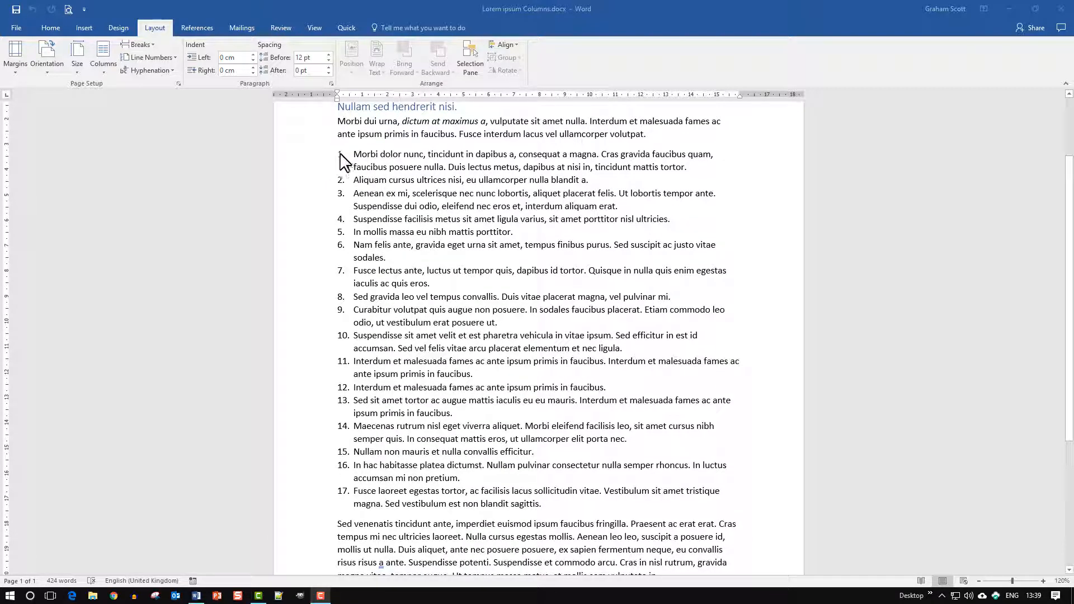
scroll(454, 512, down, 1)
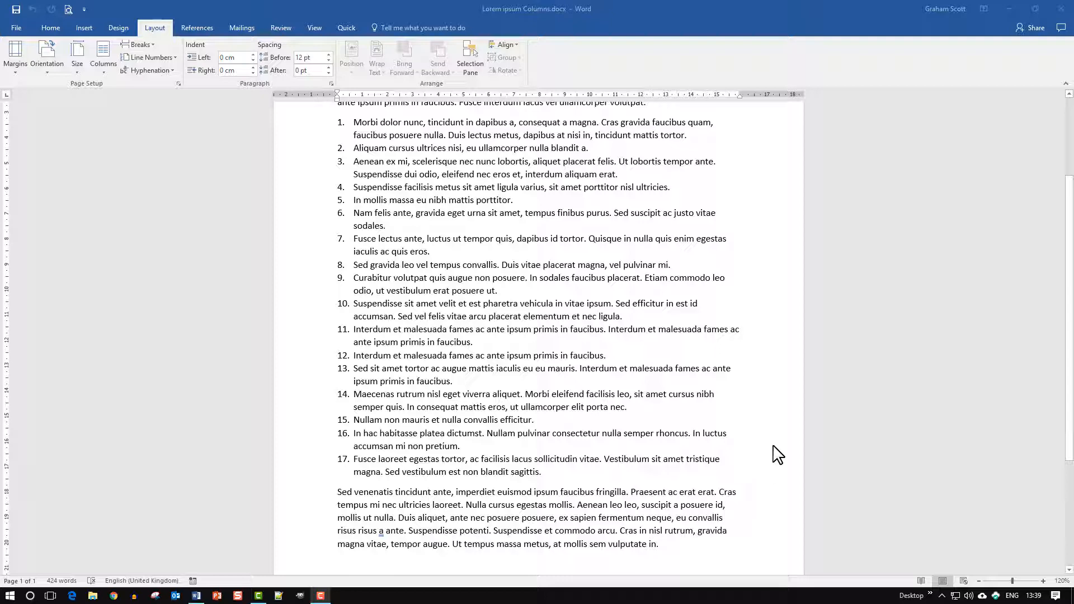
scroll(778, 455, up, 3)
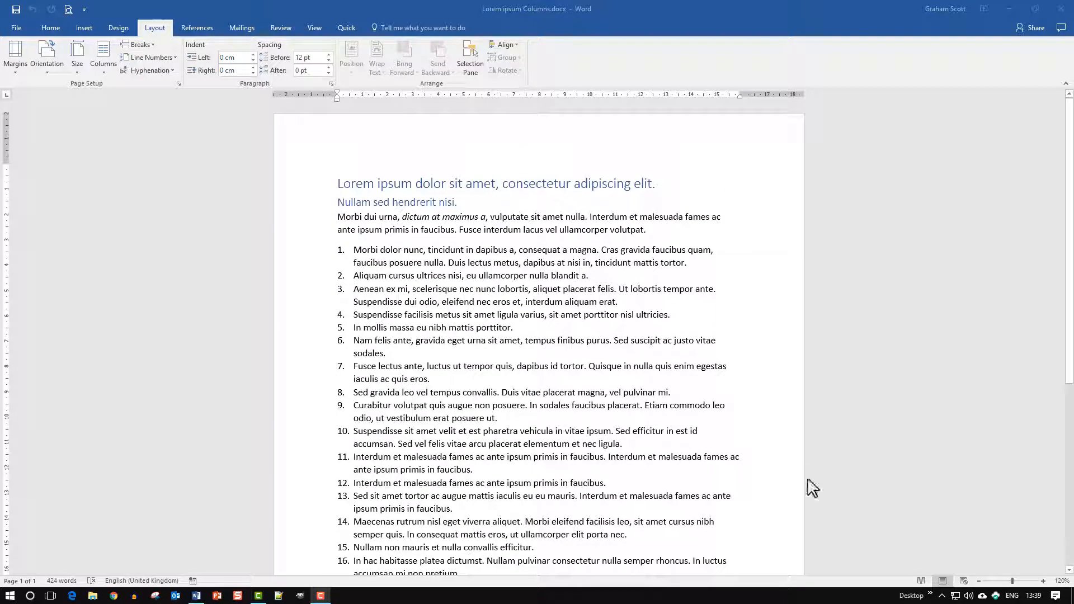
click(332, 182)
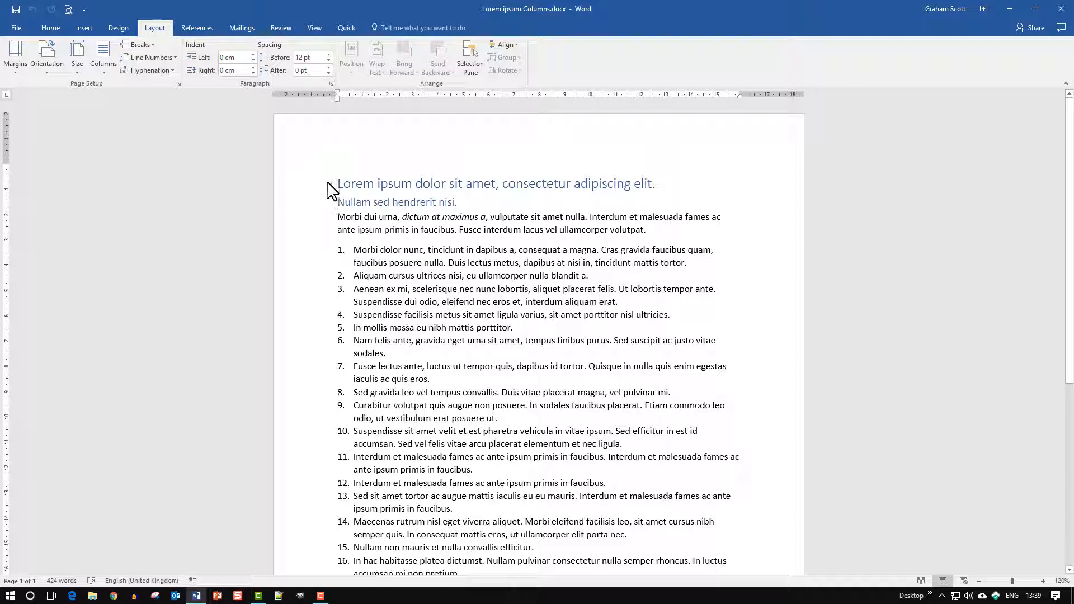
drag(340, 183, 724, 242)
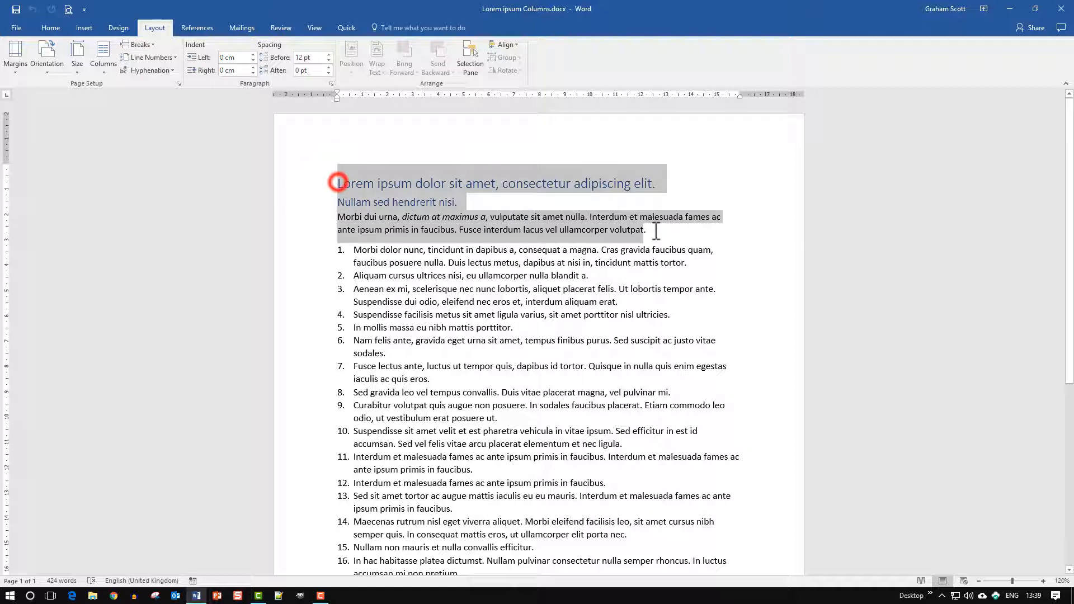
click(689, 248)
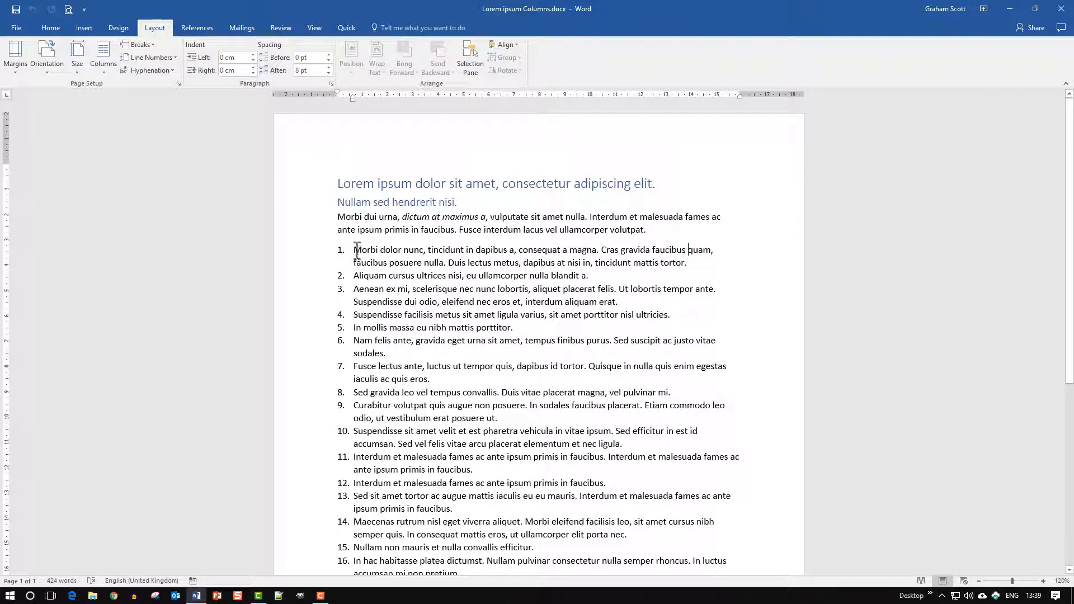
drag(356, 250, 710, 465)
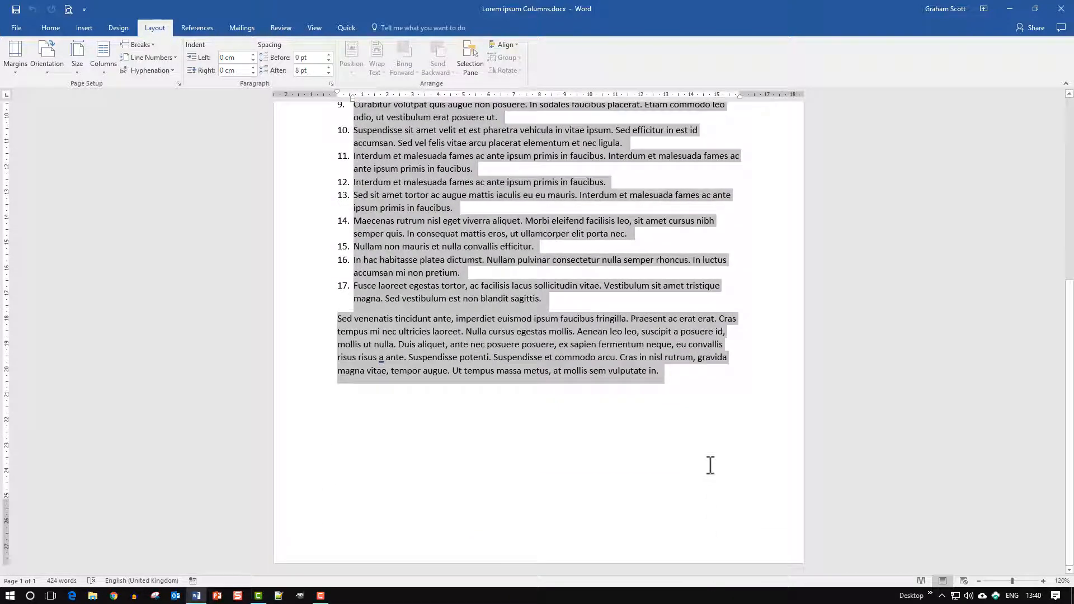
drag(724, 412, 705, 221)
scroll(714, 240, up, 5)
scroll(714, 246, up, 2)
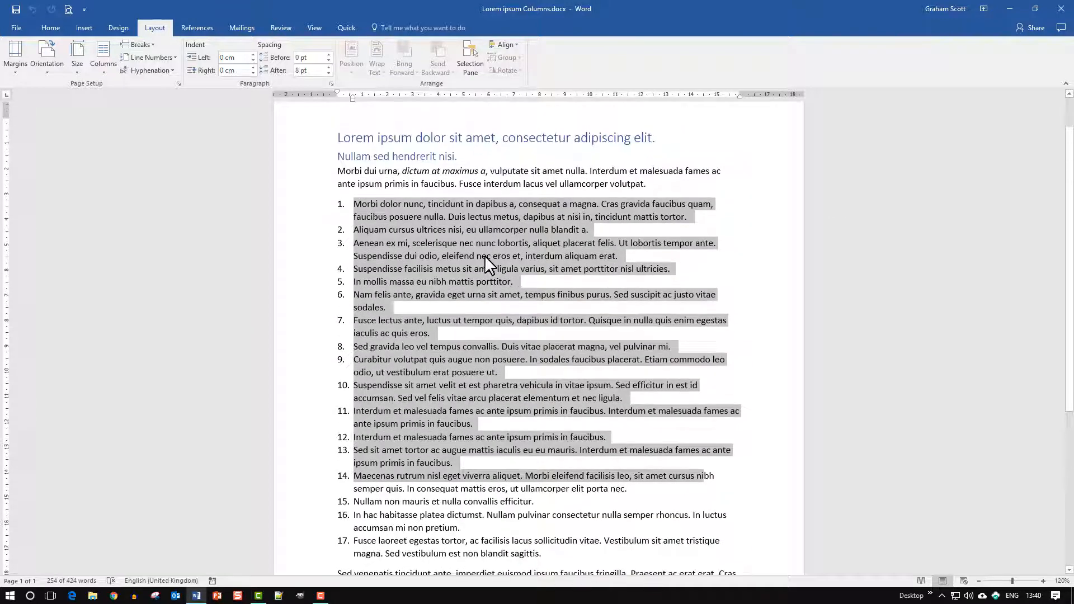
Step: Try a two-column layout with the cursor at the start of the first numbered item, and undo it
click(353, 204)
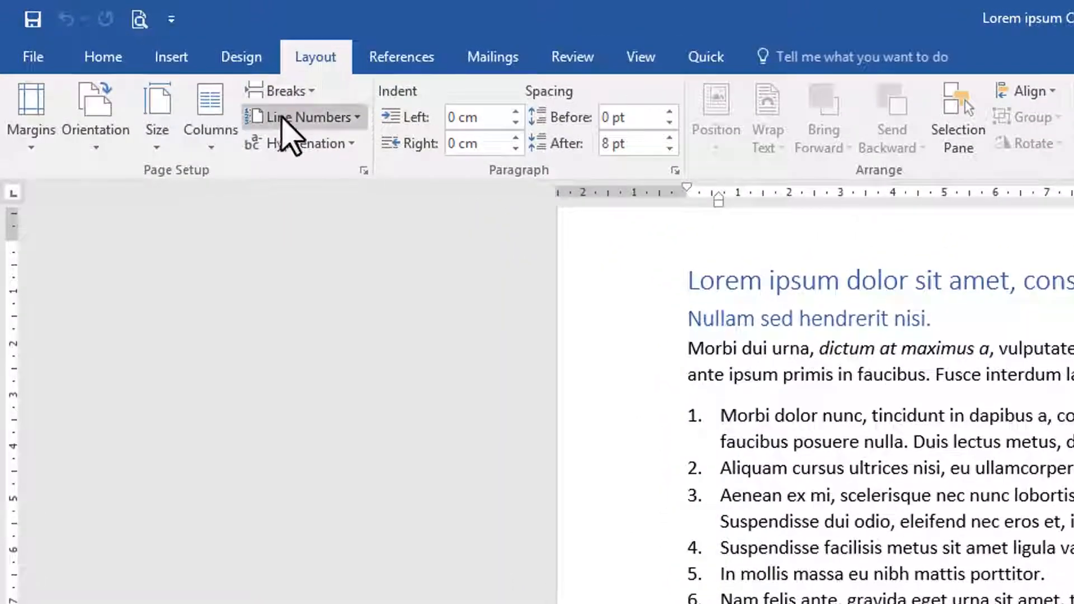
click(216, 149)
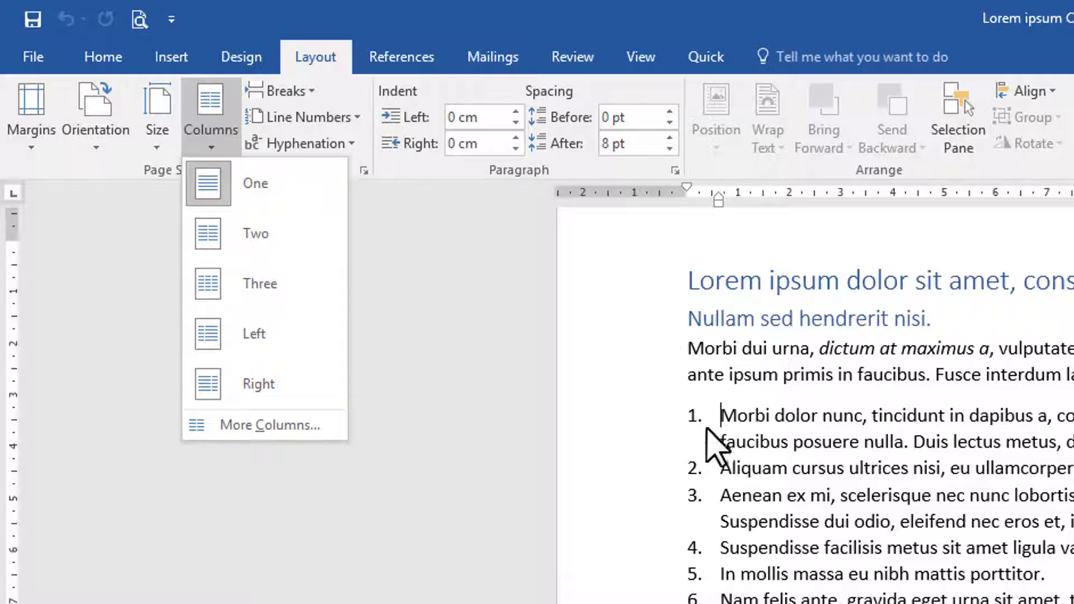
click(262, 234)
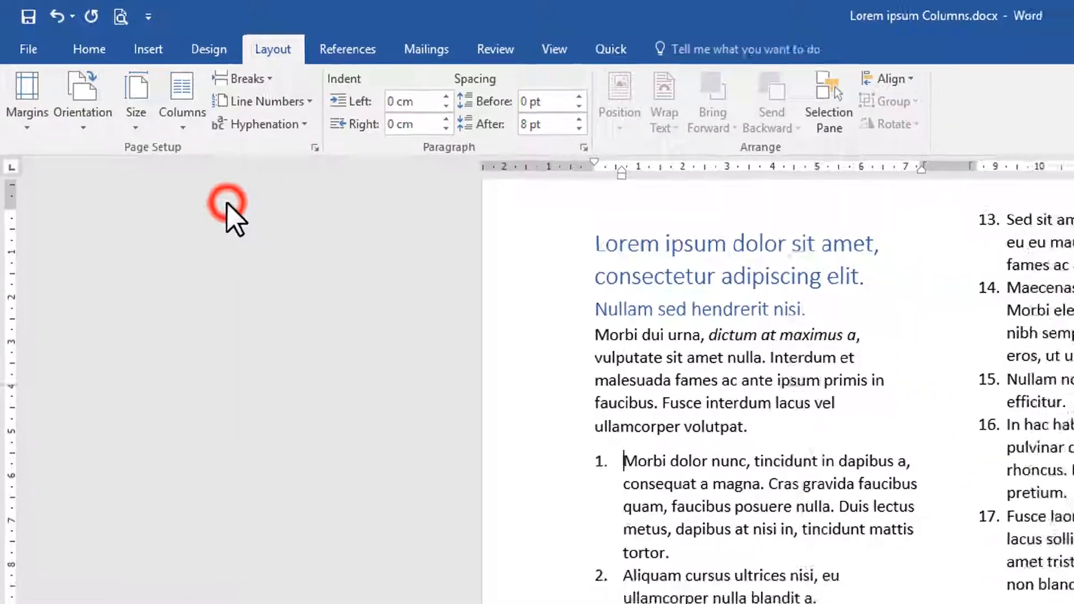
scroll(765, 279, up, 2)
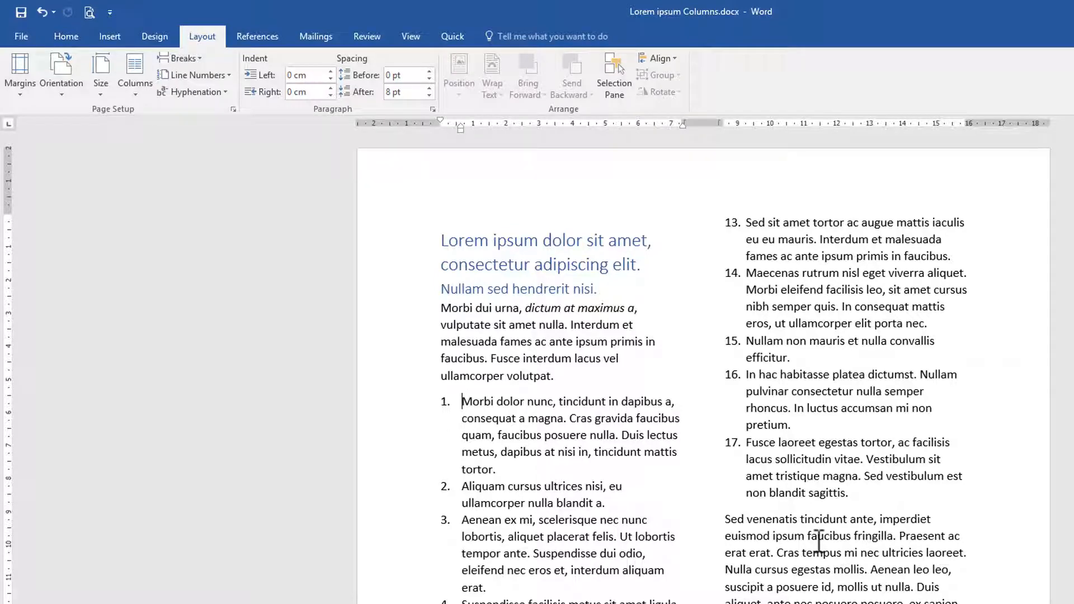
key(ctrl+z)
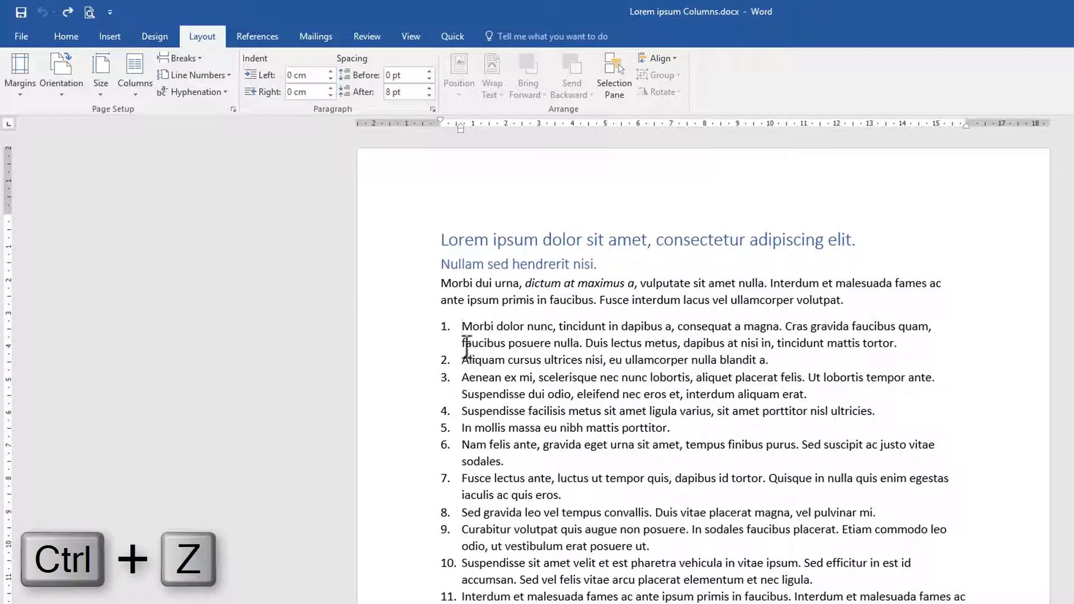
click(135, 95)
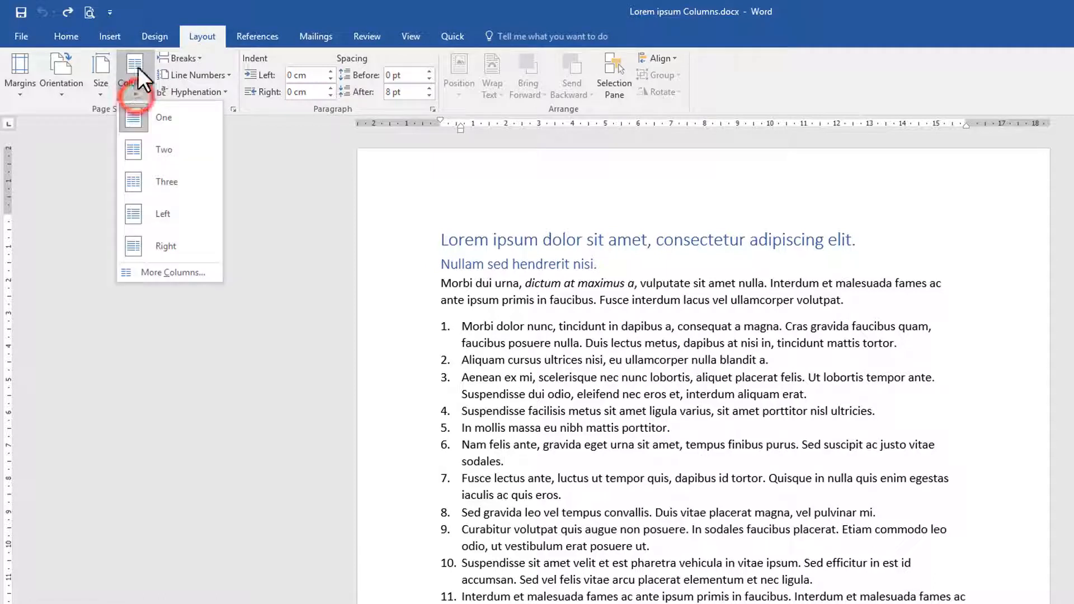
click(159, 8)
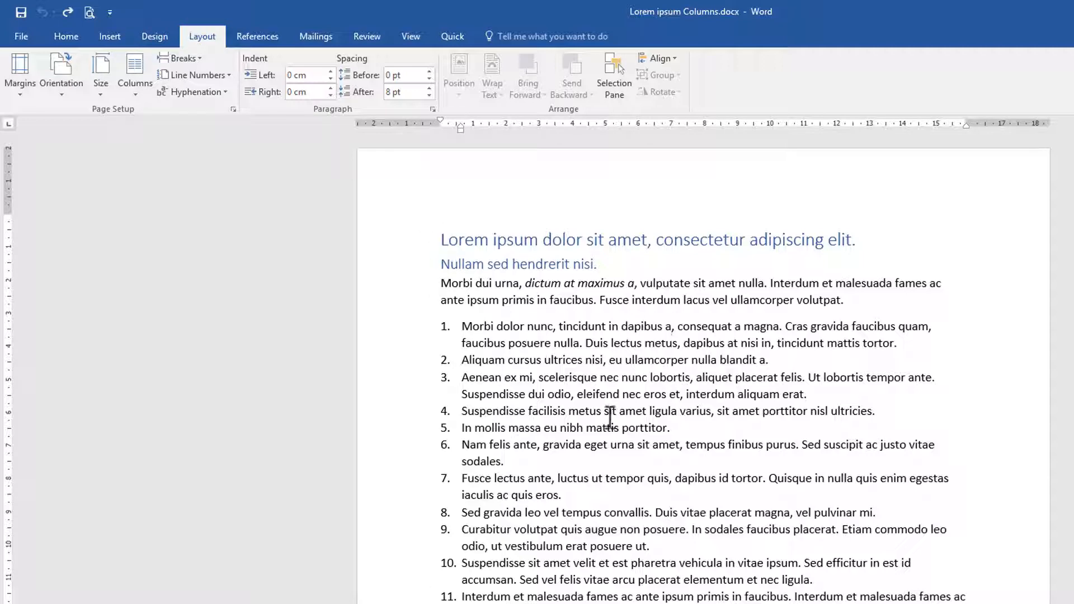
Step: Show paragraph marks and other hidden formatting symbols, and inspect them throughout the document
click(65, 36)
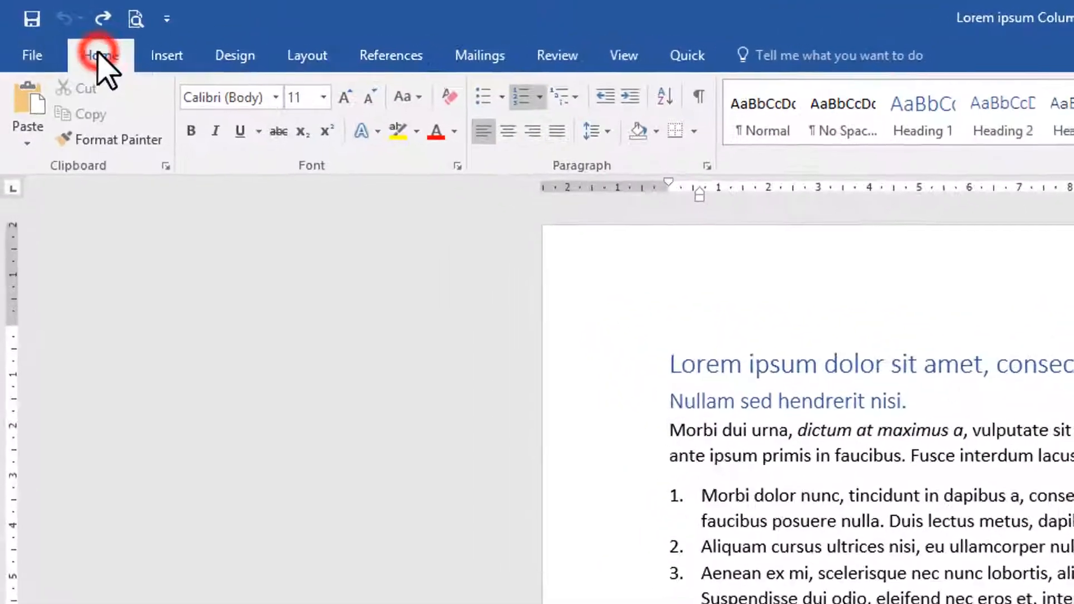
click(709, 97)
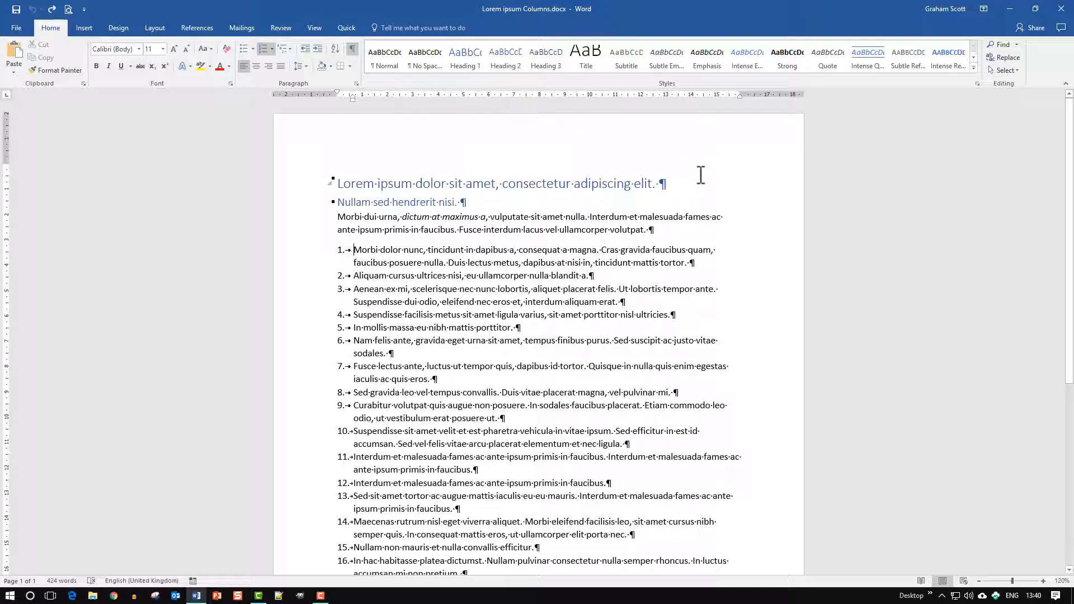
click(661, 183)
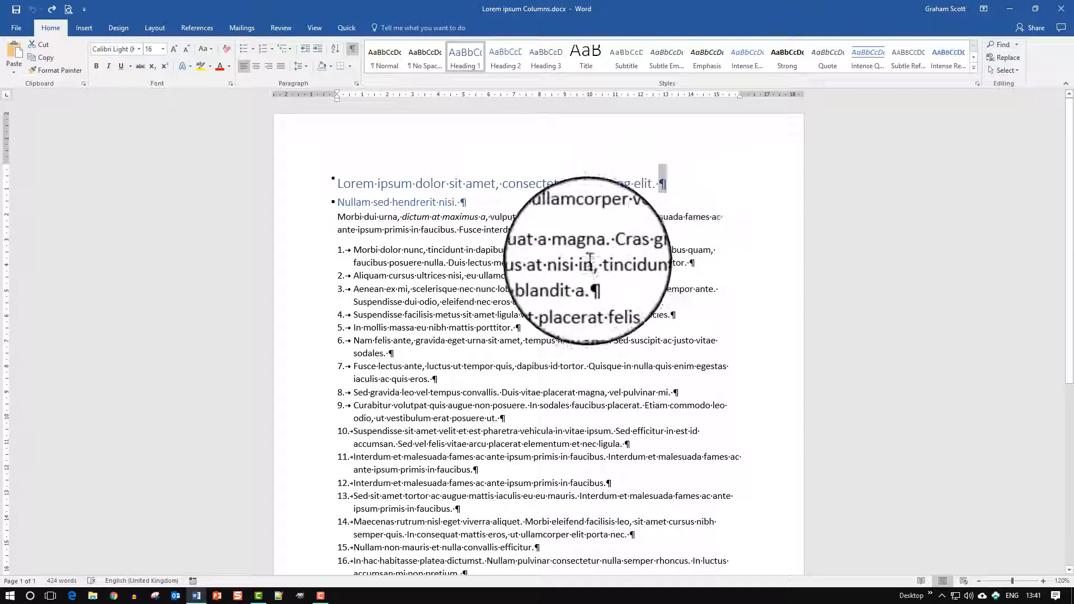
scroll(584, 291, down, 7)
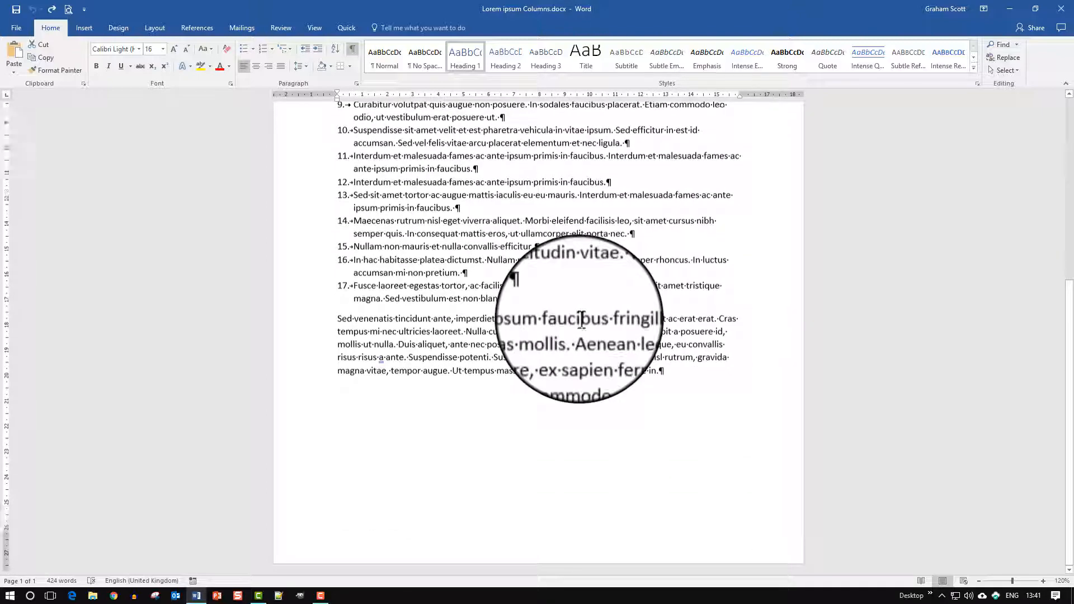
scroll(582, 320, up, 7)
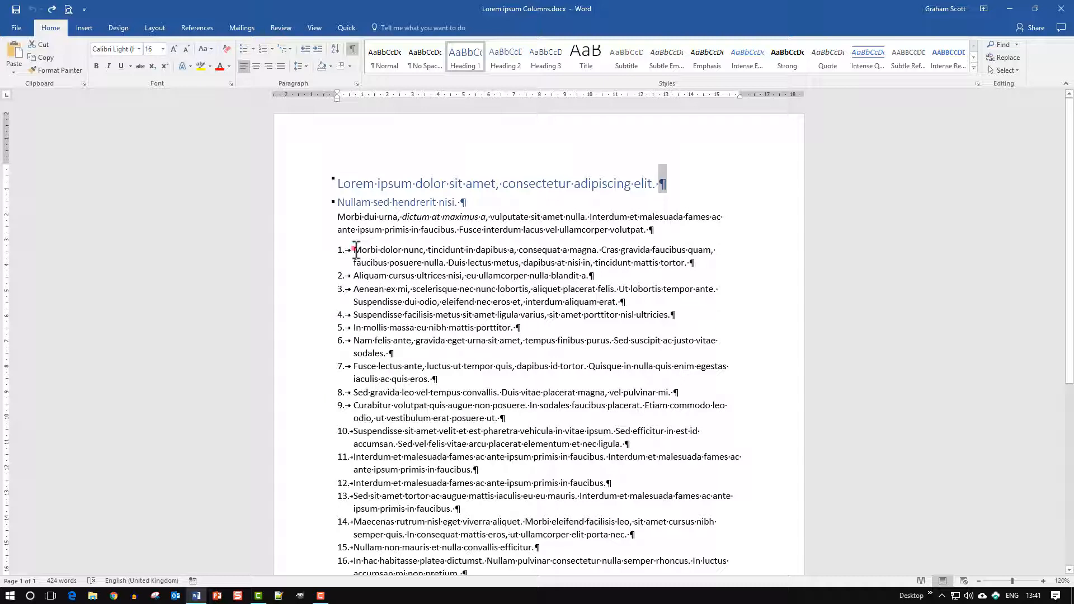
Step: Insert a Continuous section break directly before the text of the first numbered item
click(356, 250)
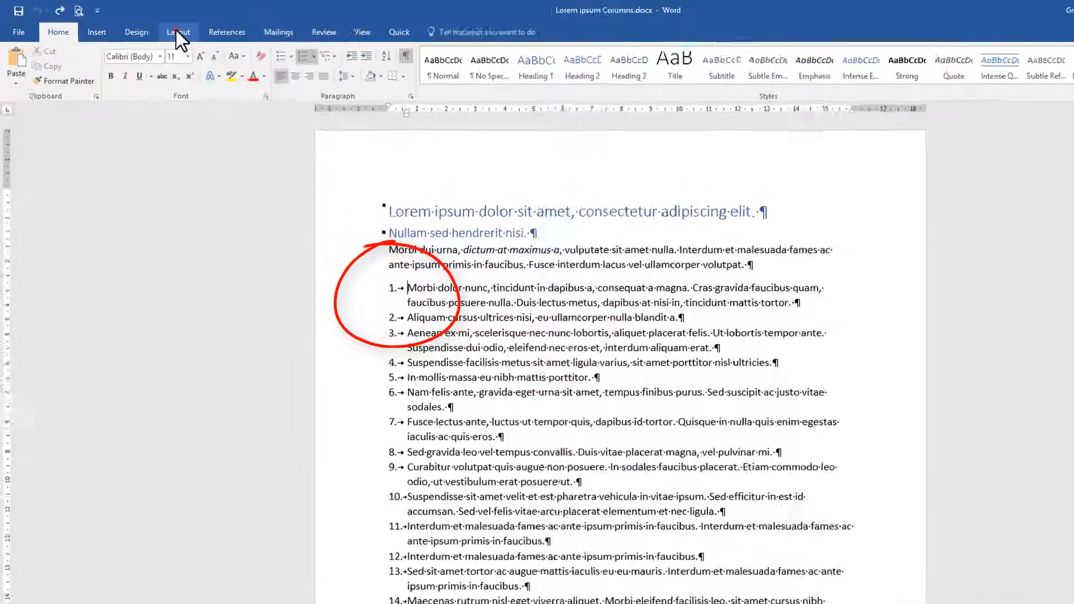
click(156, 28)
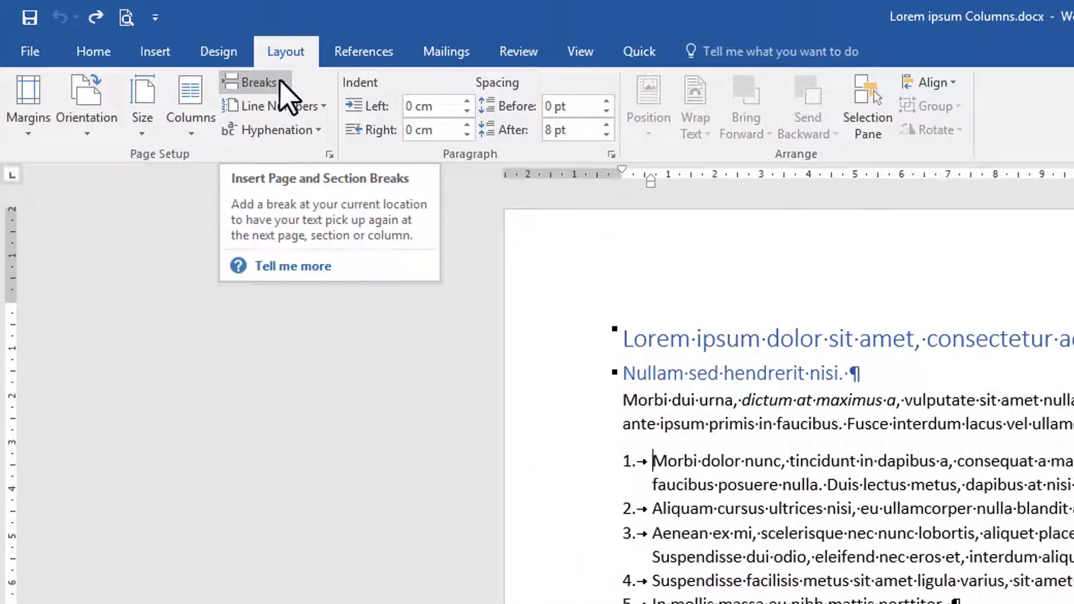
click(280, 82)
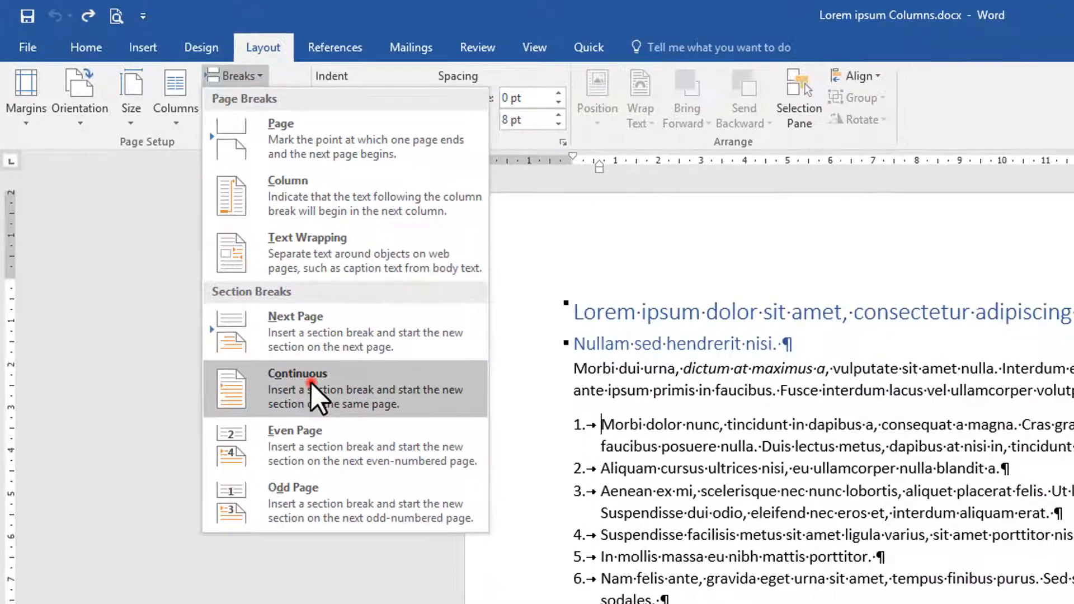
click(337, 422)
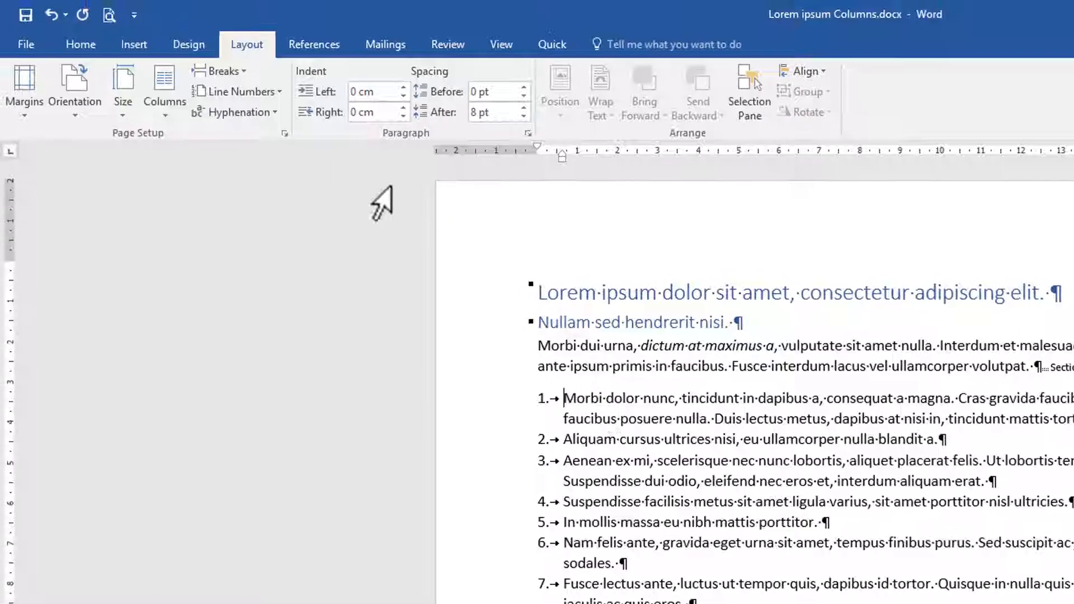
click(244, 72)
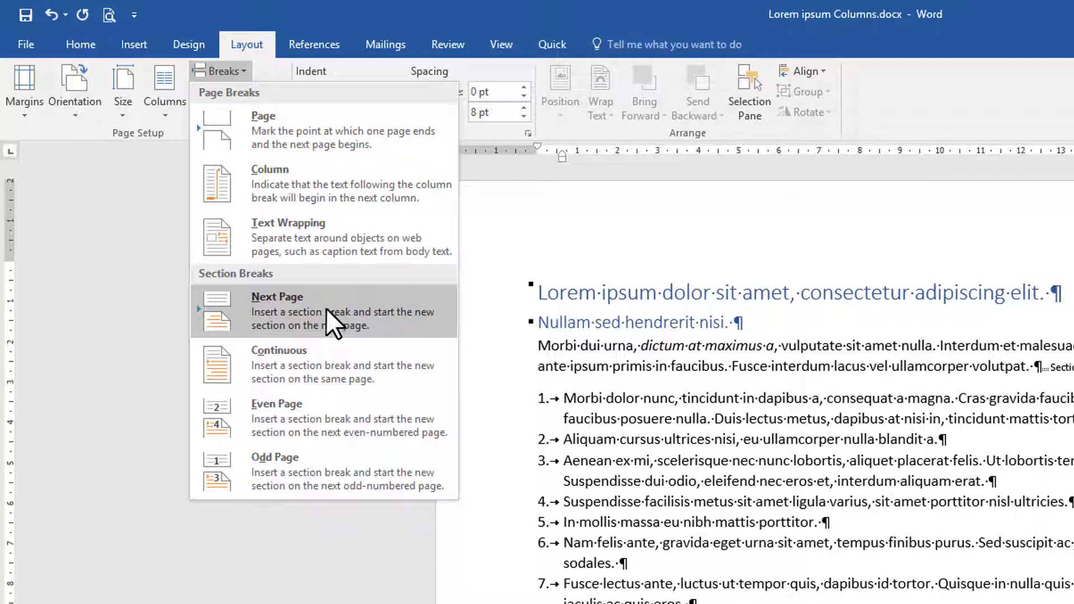
click(285, 20)
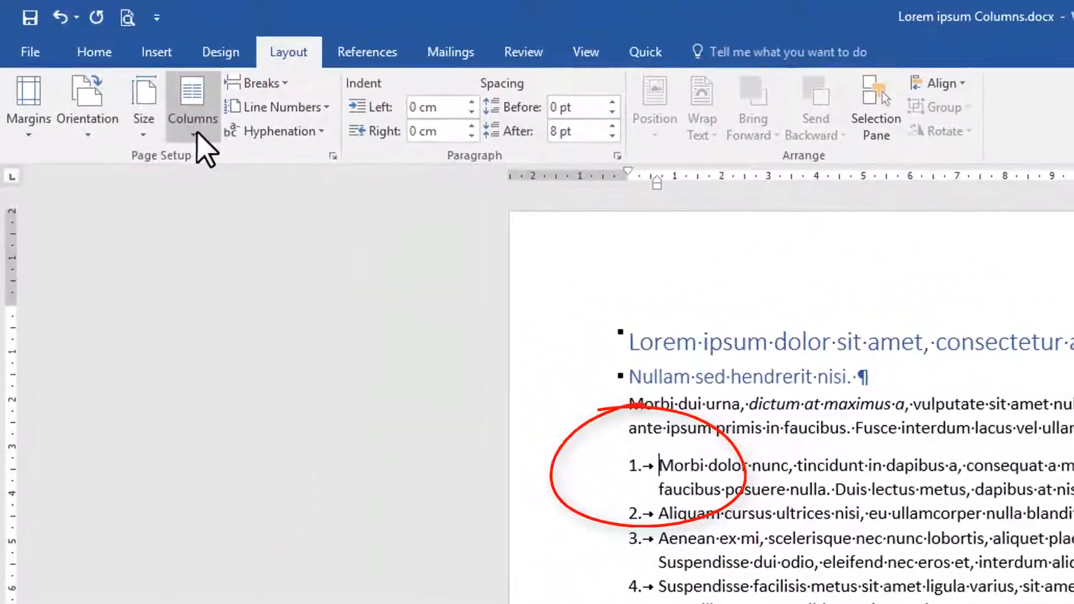
Step: Set the section that starts at the first numbered item in two columns
click(103, 70)
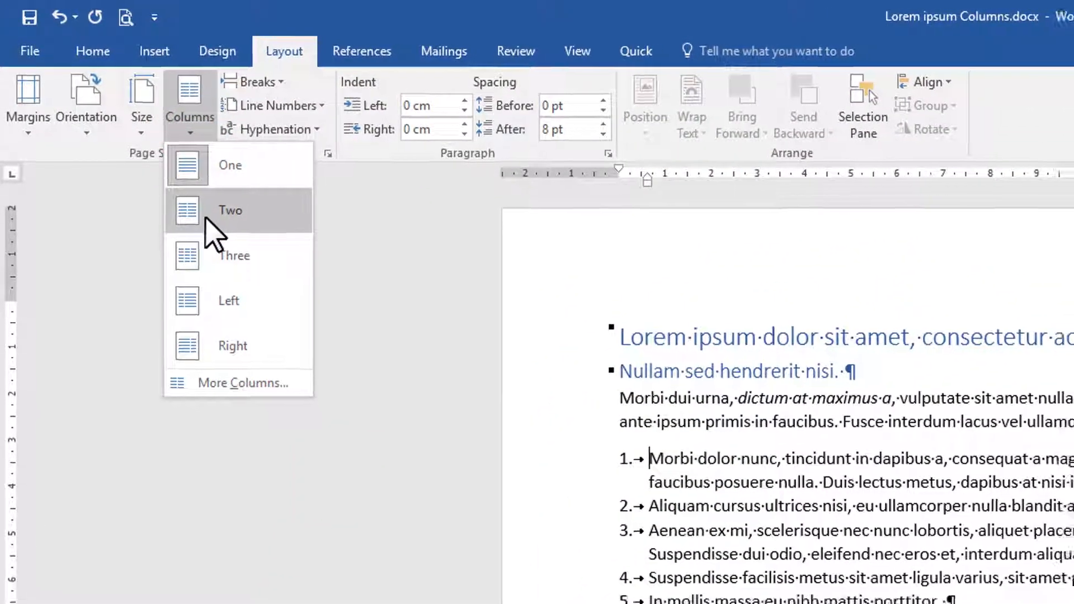
click(207, 218)
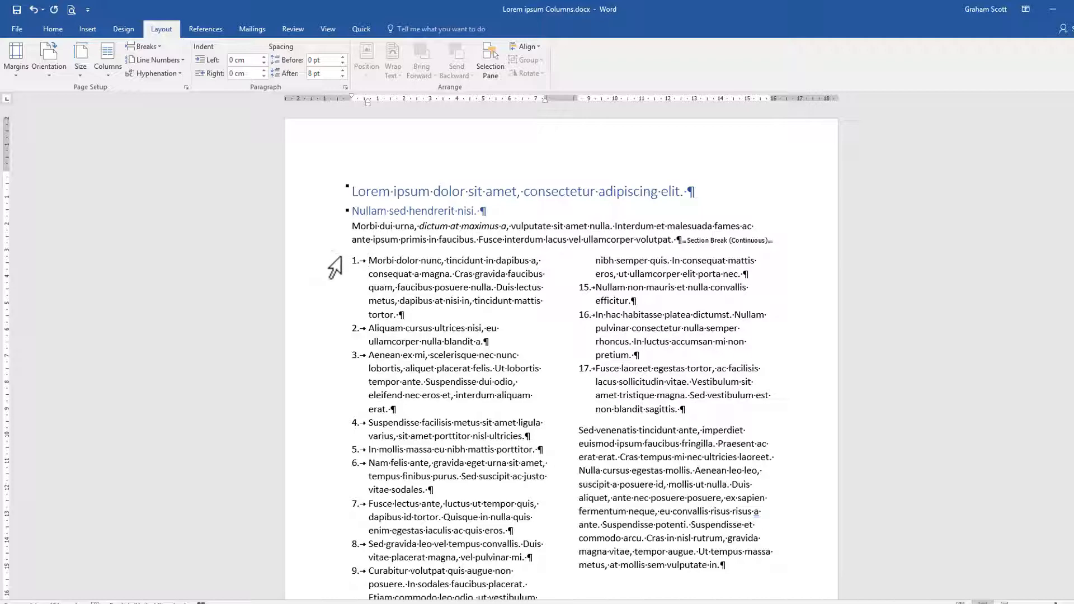
Step: Examine how the numbered list and closing paragraph flow across the two columns
scroll(638, 492, down, 1)
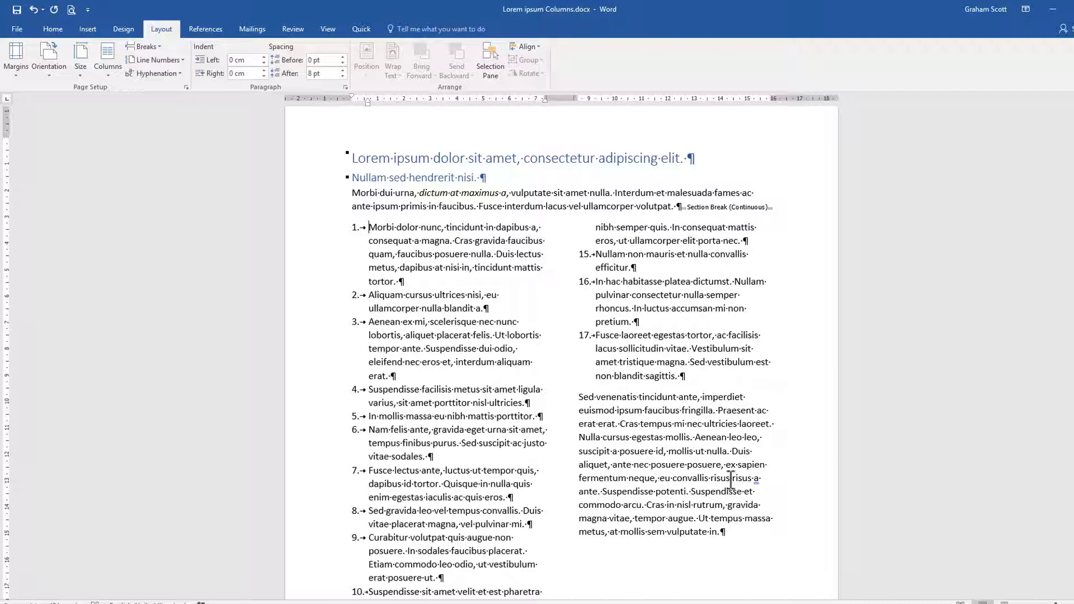
scroll(731, 479, down, 6)
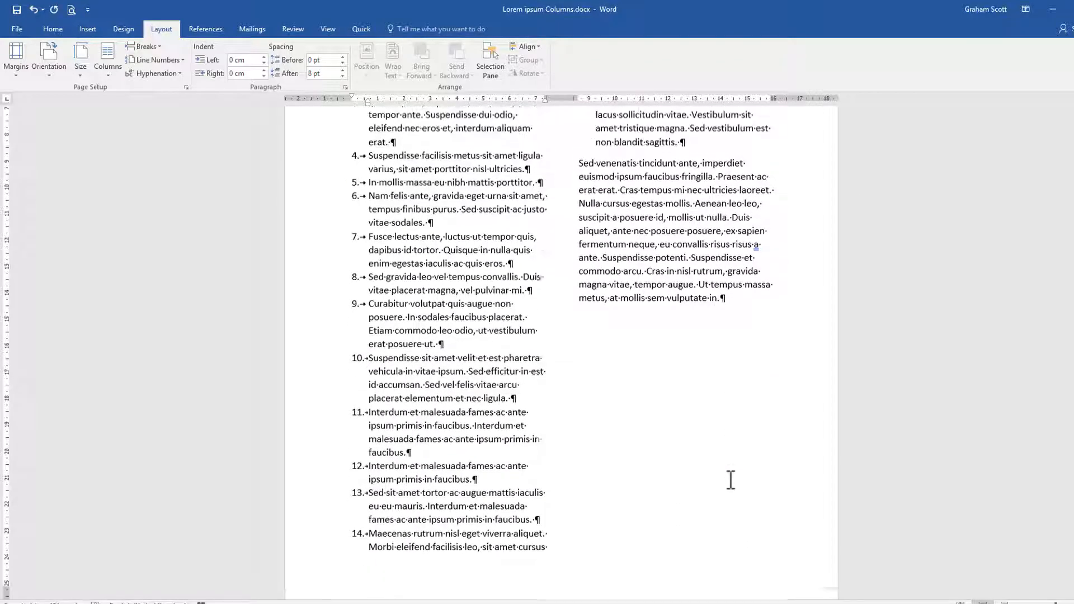
scroll(730, 479, up, 6)
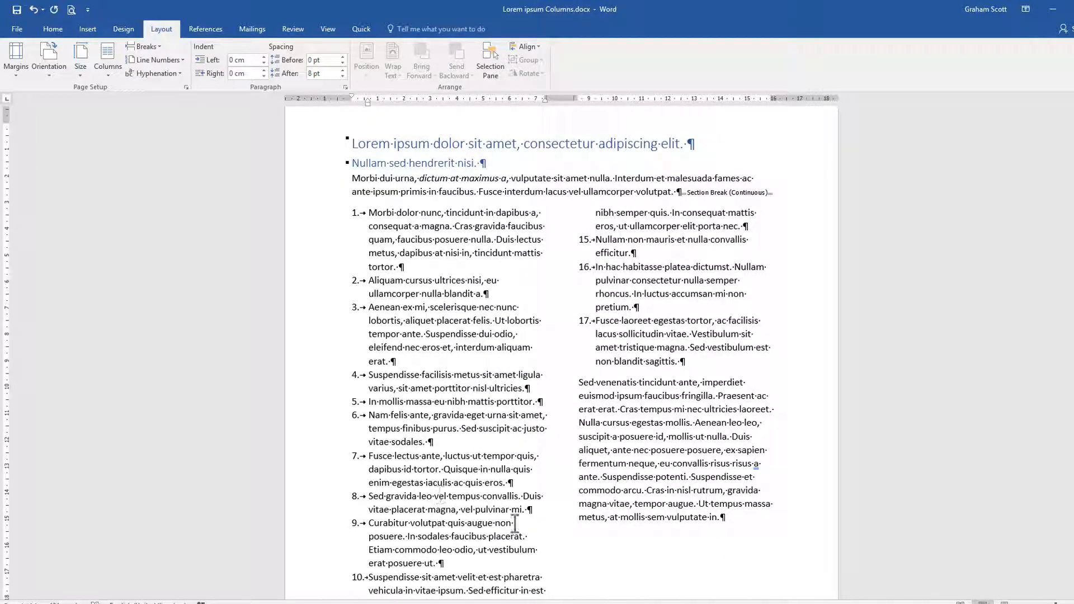
scroll(699, 550, down, 5)
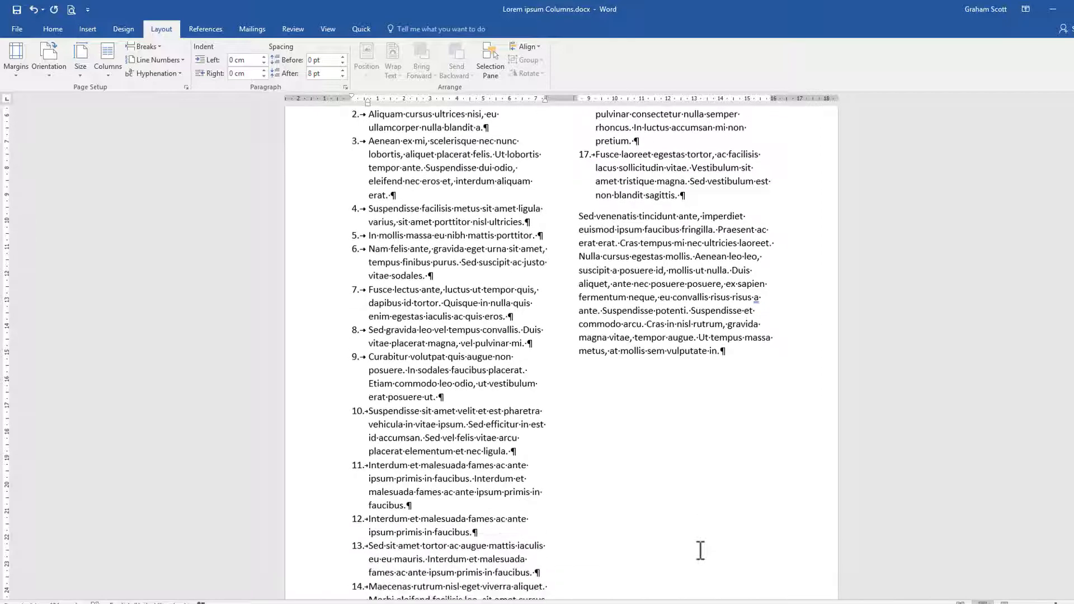
scroll(700, 550, down, 1)
scroll(696, 520, up, 6)
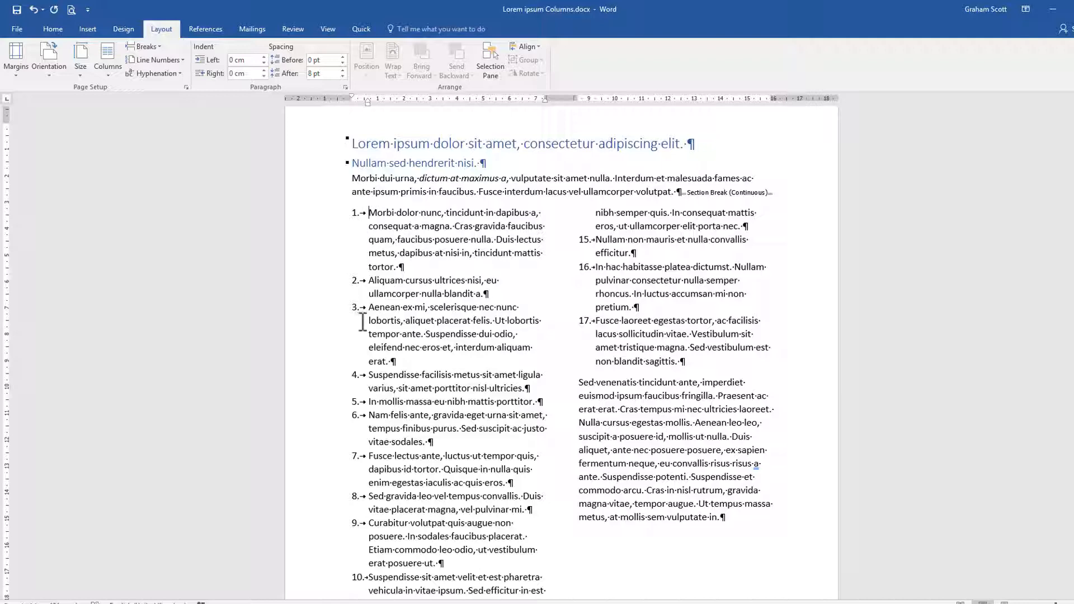
scroll(396, 540, down, 6)
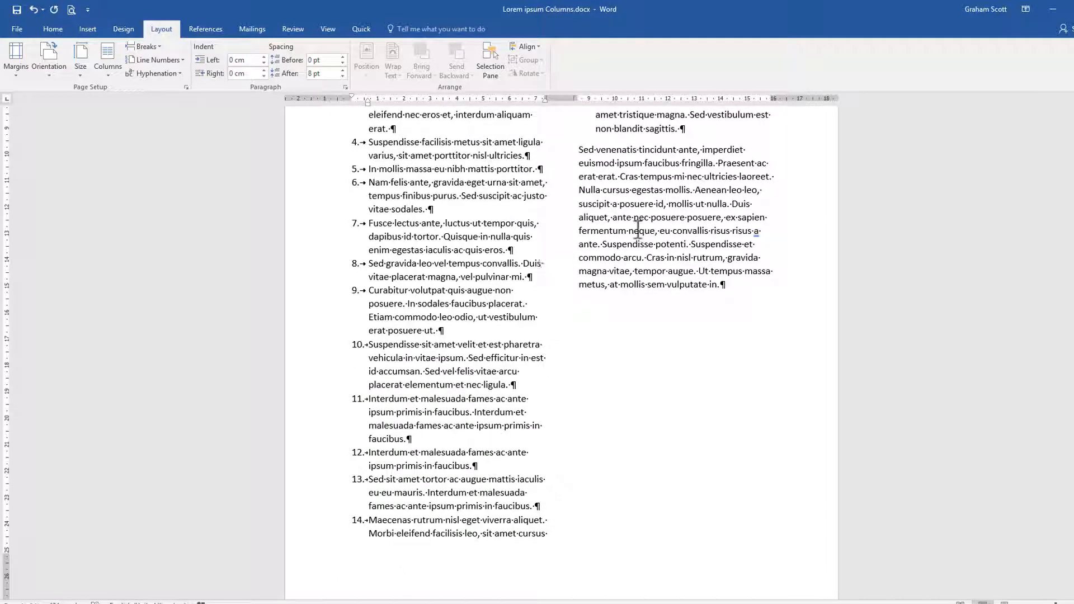
Step: Insert a Continuous section break at the end of the closing paragraph and check how the two columns balance
scroll(638, 229, up, 6)
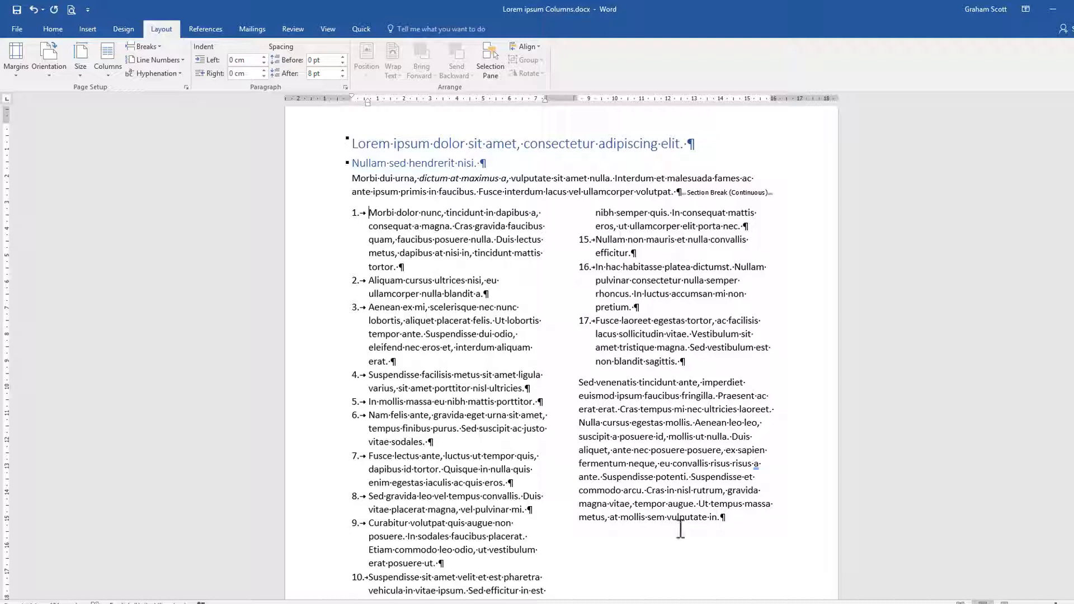
click(722, 517)
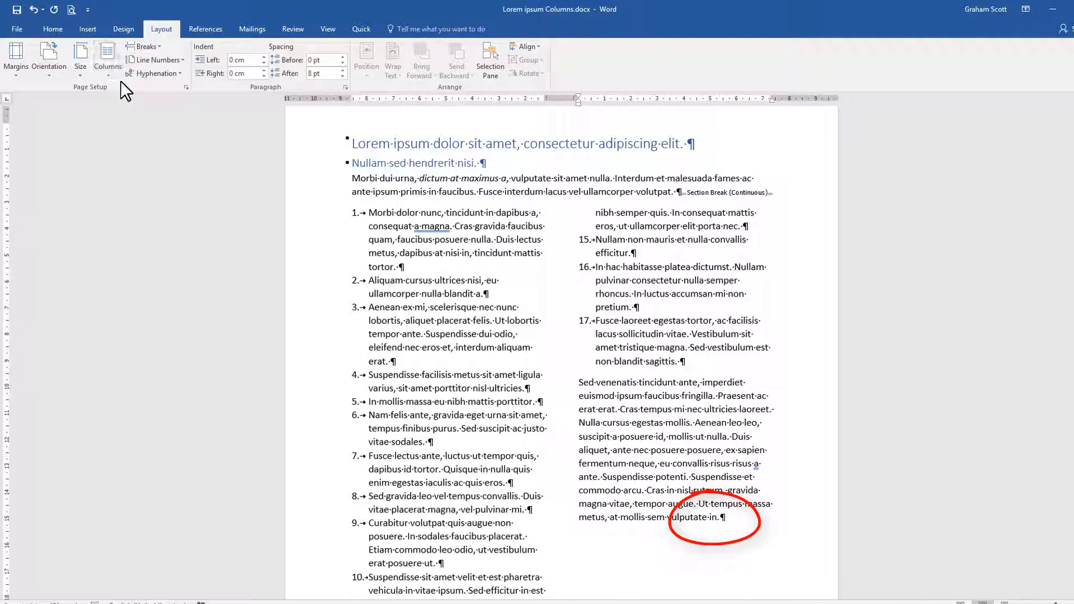
click(158, 48)
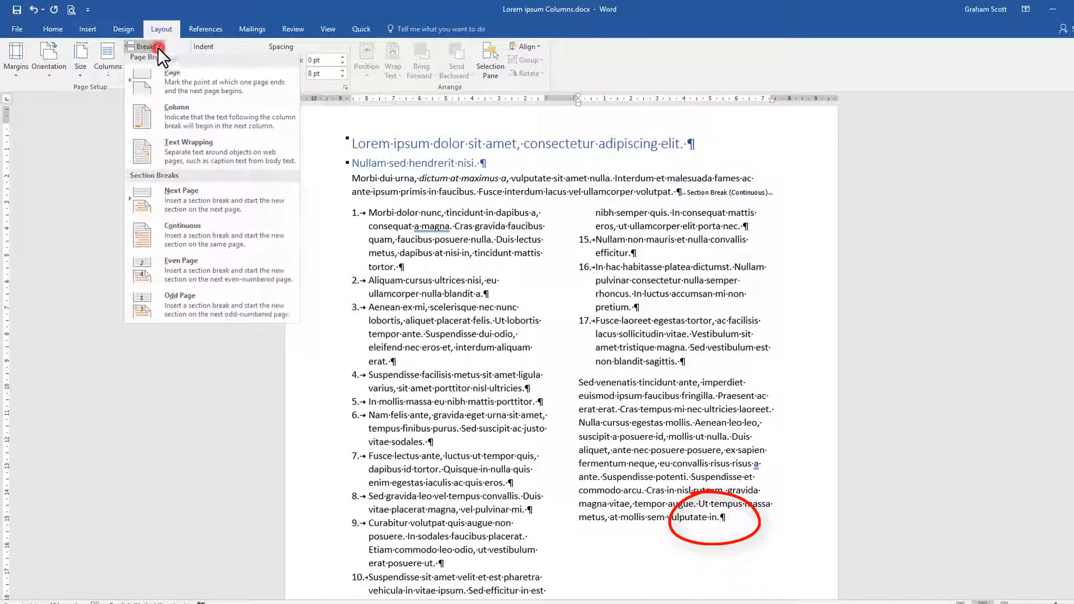
click(190, 231)
scroll(693, 369, up, 3)
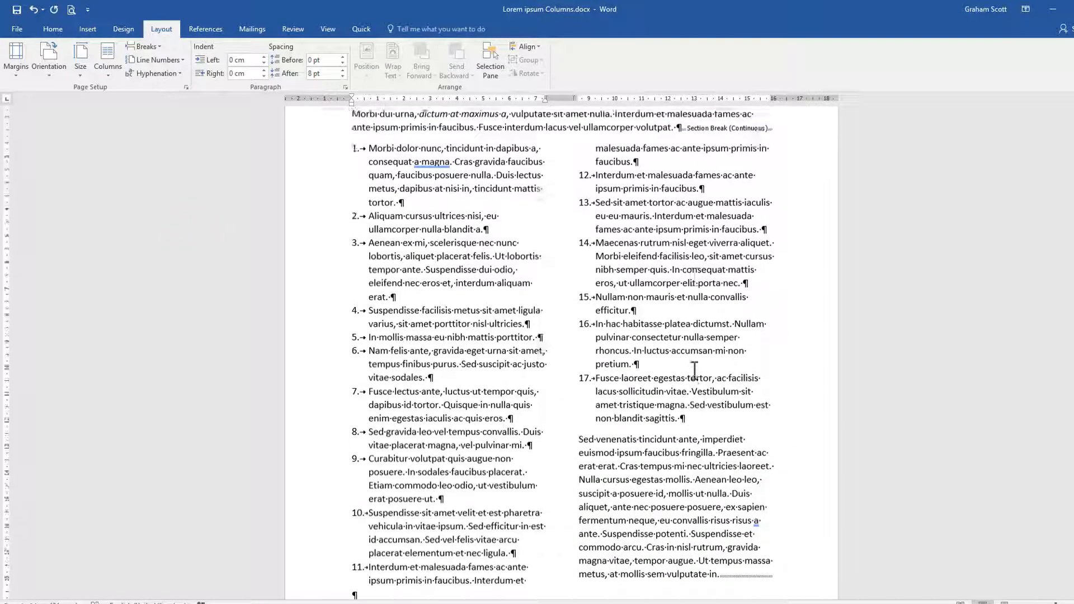
scroll(694, 370, down, 8)
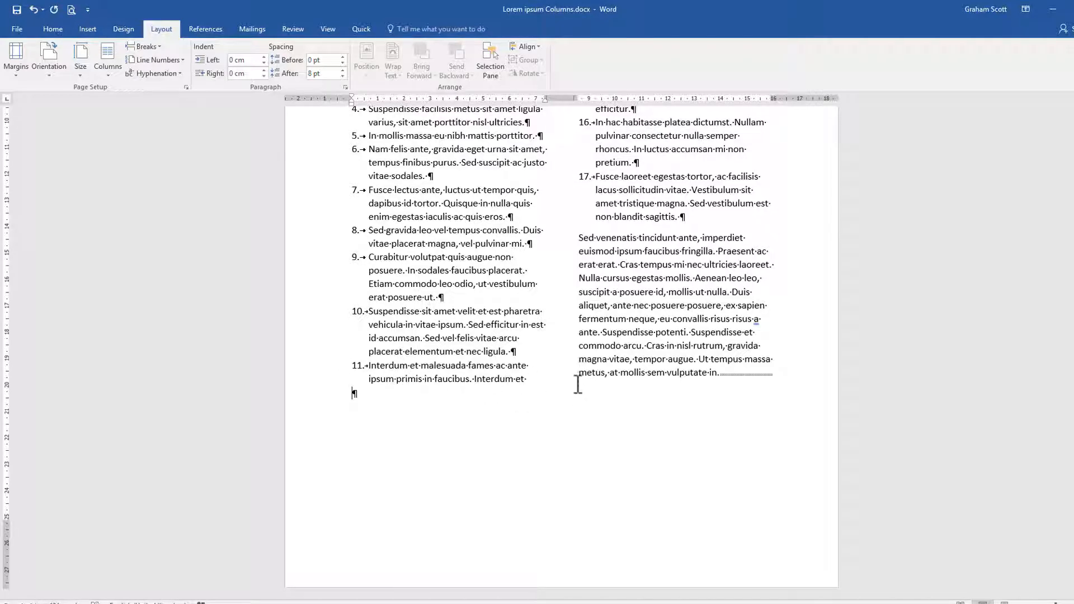
scroll(561, 381, up, 5)
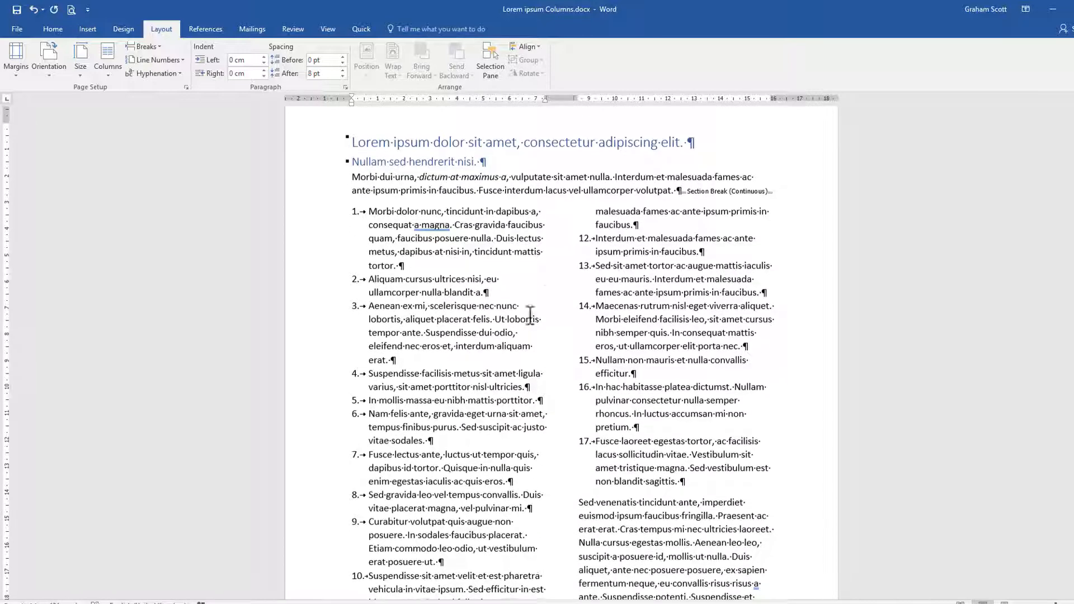
scroll(535, 298, down, 5)
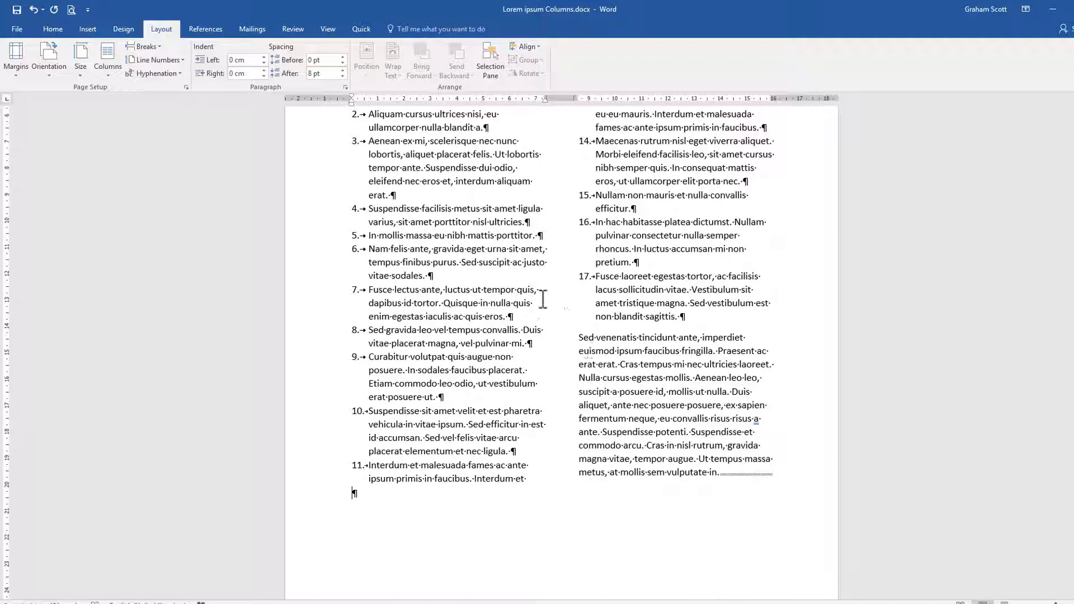
Step: Add a paragraph mark before the section break that ends the closing paragraph and remove it again
click(721, 475)
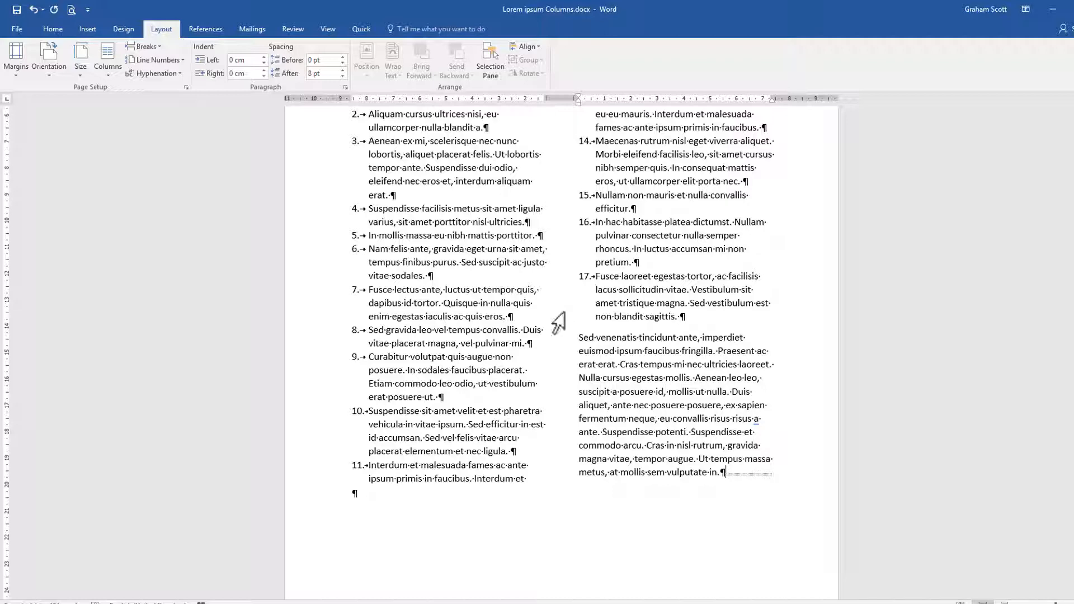
scroll(558, 323, up, 5)
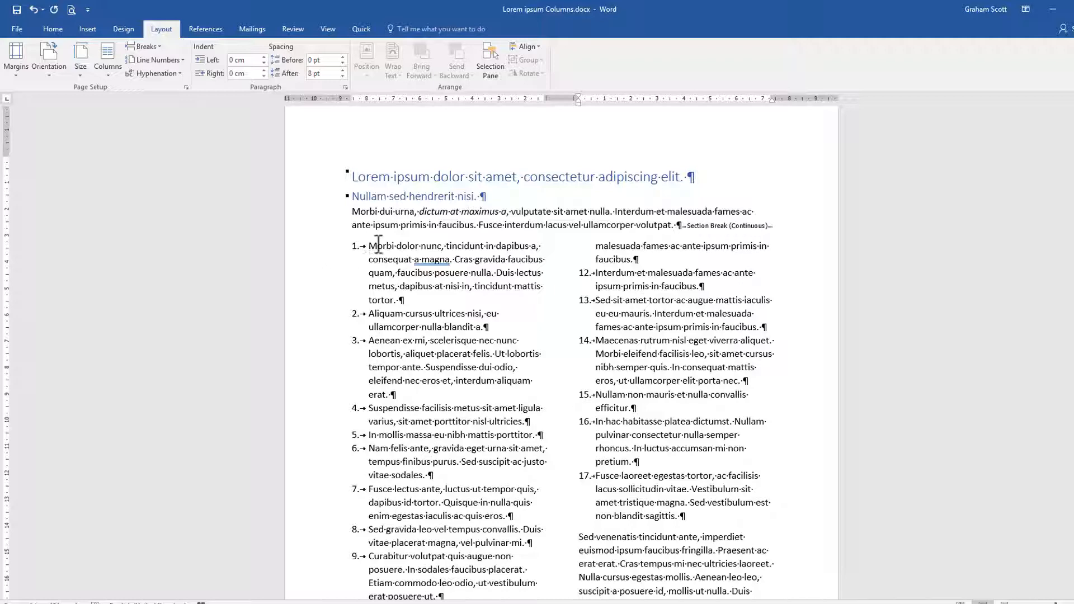
scroll(610, 526, down, 2)
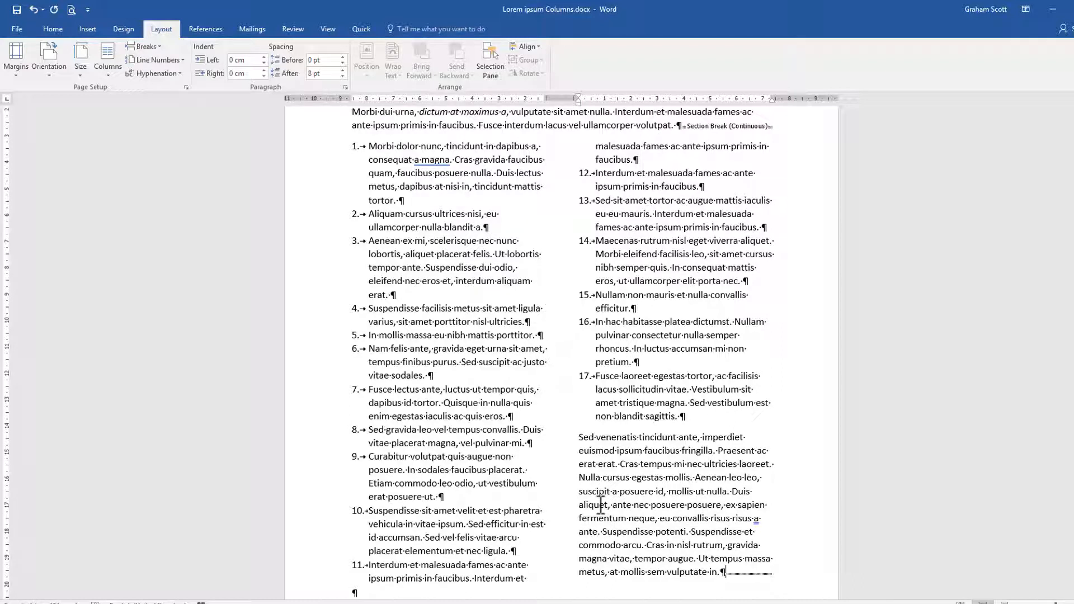
key(BackSpace)
Step: Delete the Continuous section break at the end of the closing paragraph
scroll(702, 446, up, 3)
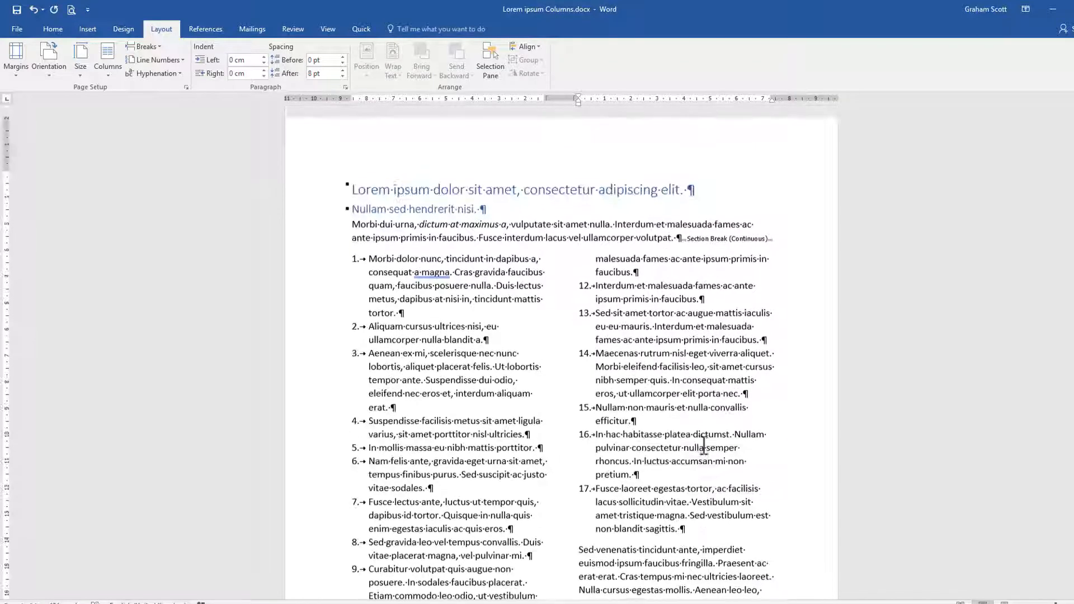
scroll(704, 446, down, 6)
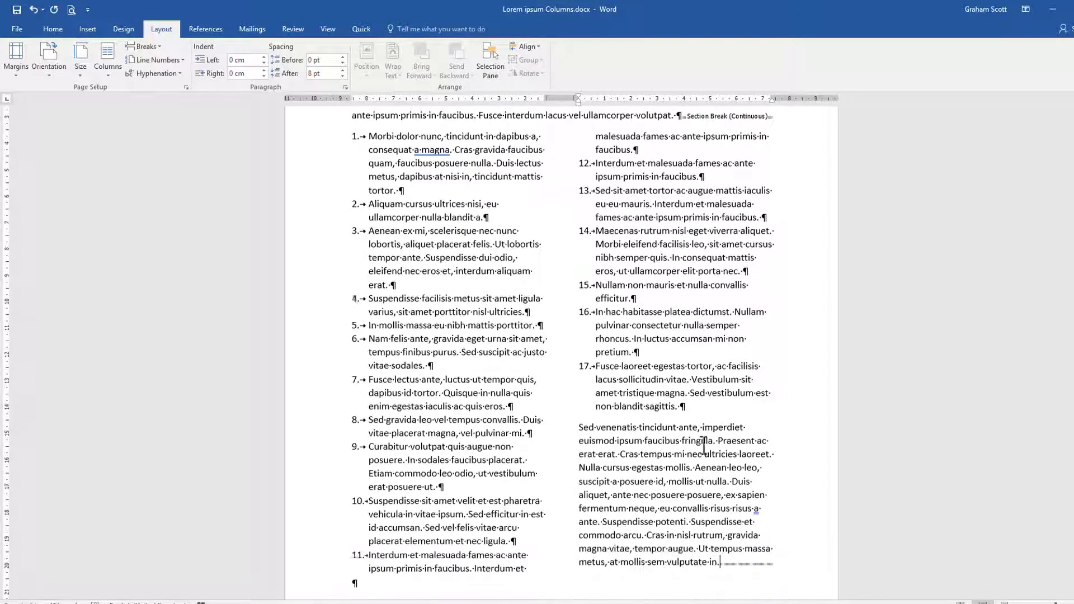
scroll(704, 446, up, 5)
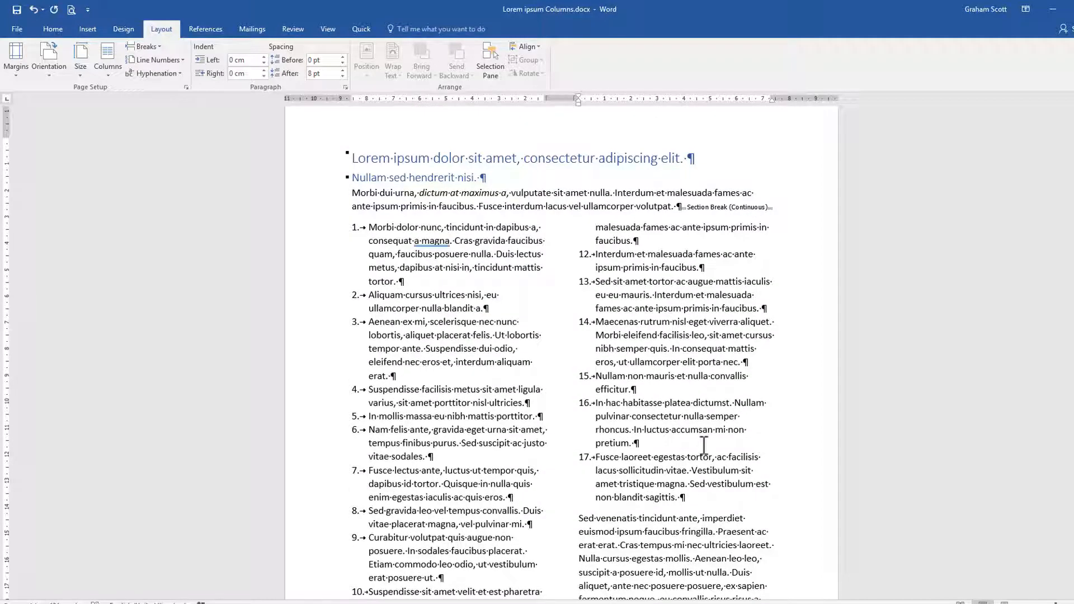
scroll(704, 445, down, 3)
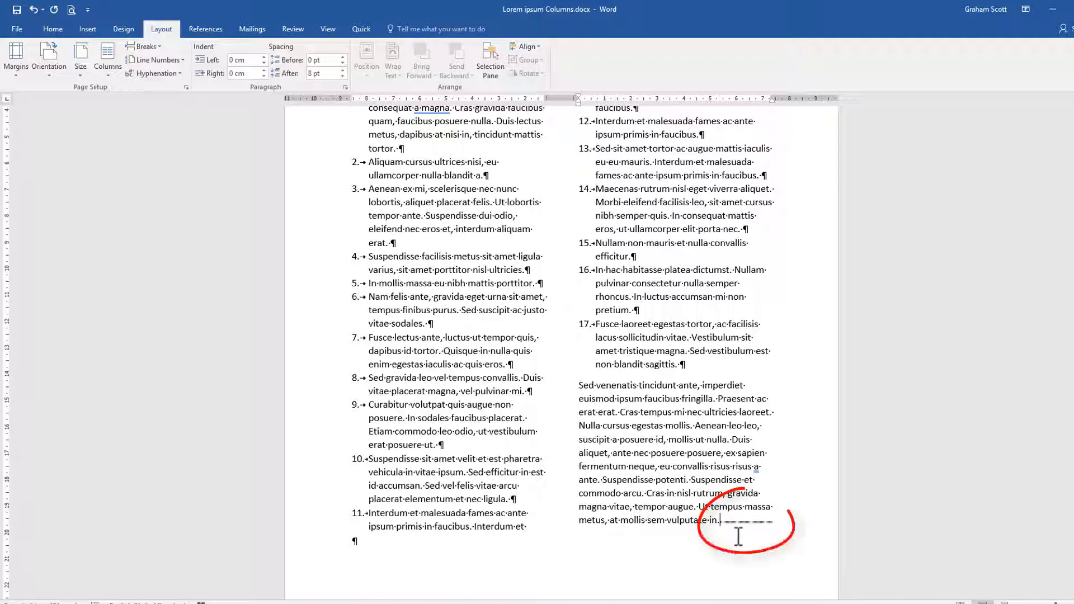
key(Delete)
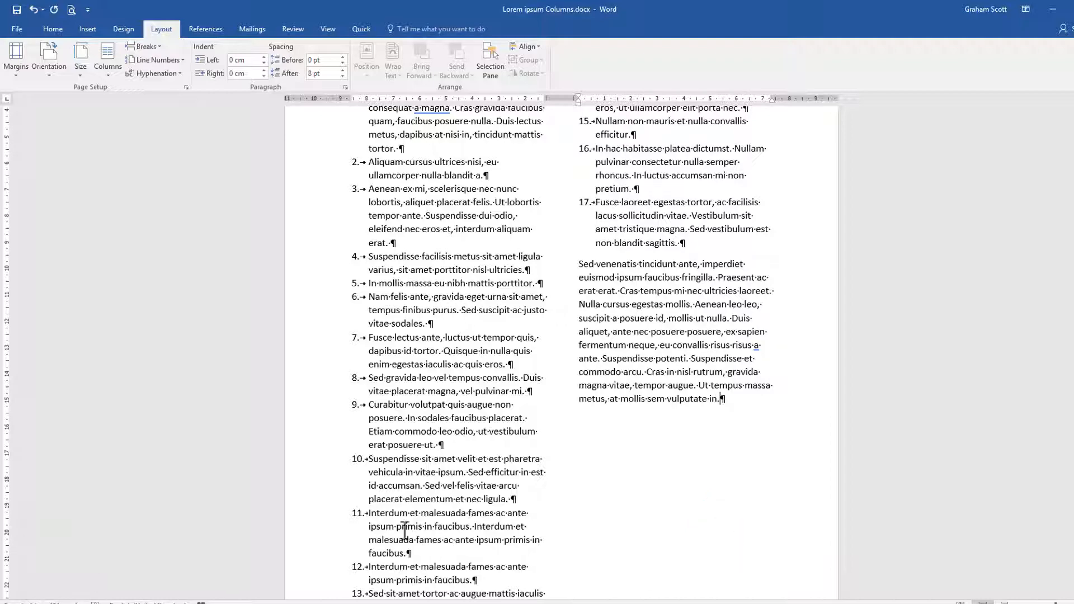
scroll(422, 313, up, 5)
scroll(429, 334, down, 7)
scroll(430, 334, down, 2)
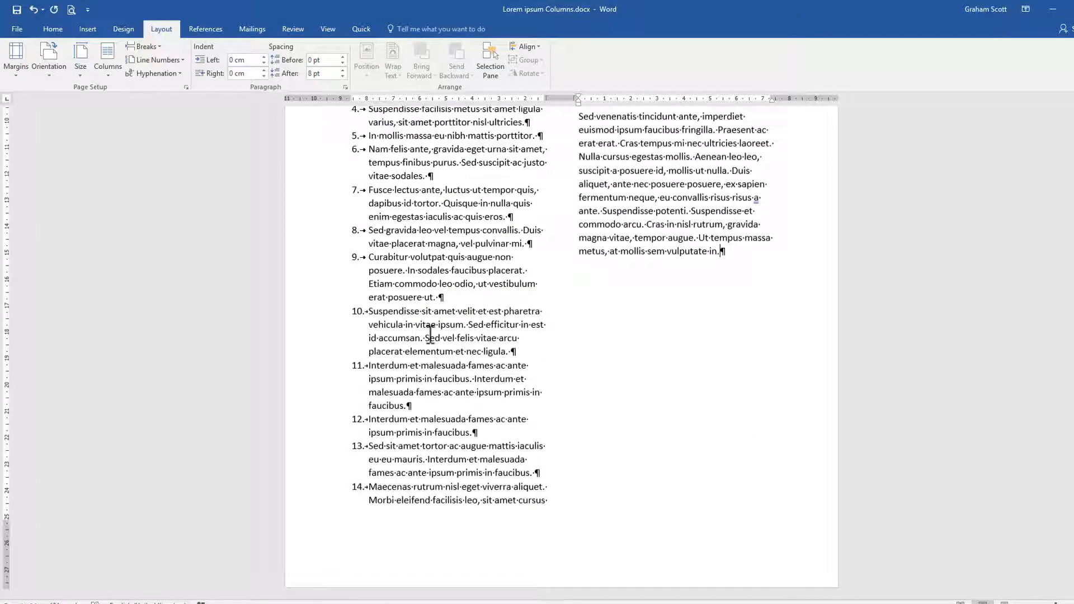
scroll(431, 336, up, 6)
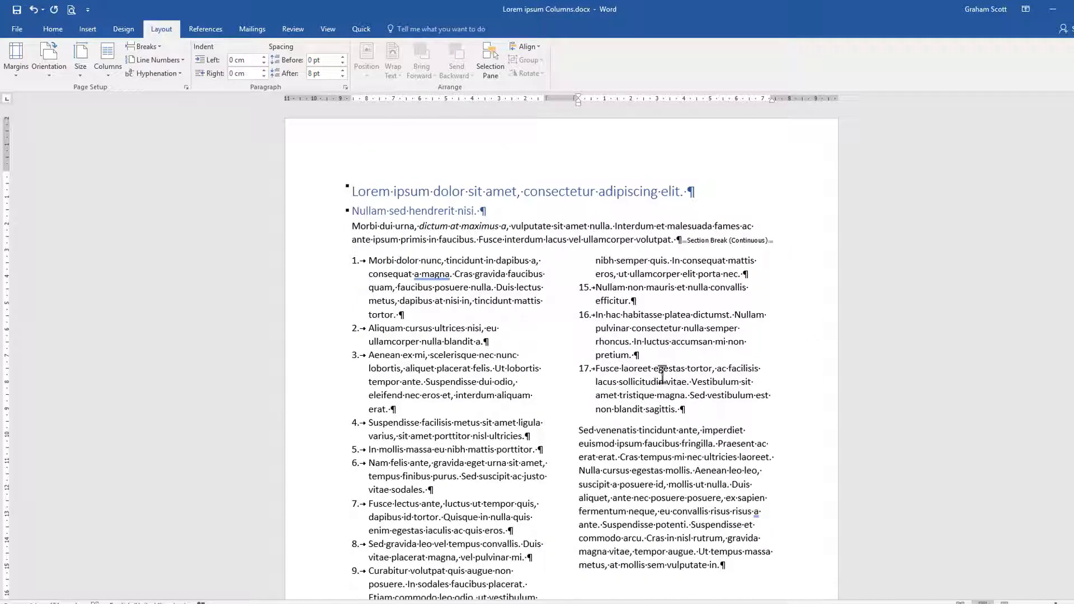
Step: Insert a Continuous section break directly before the closing paragraph that starts with "Sed venenatis"
click(579, 430)
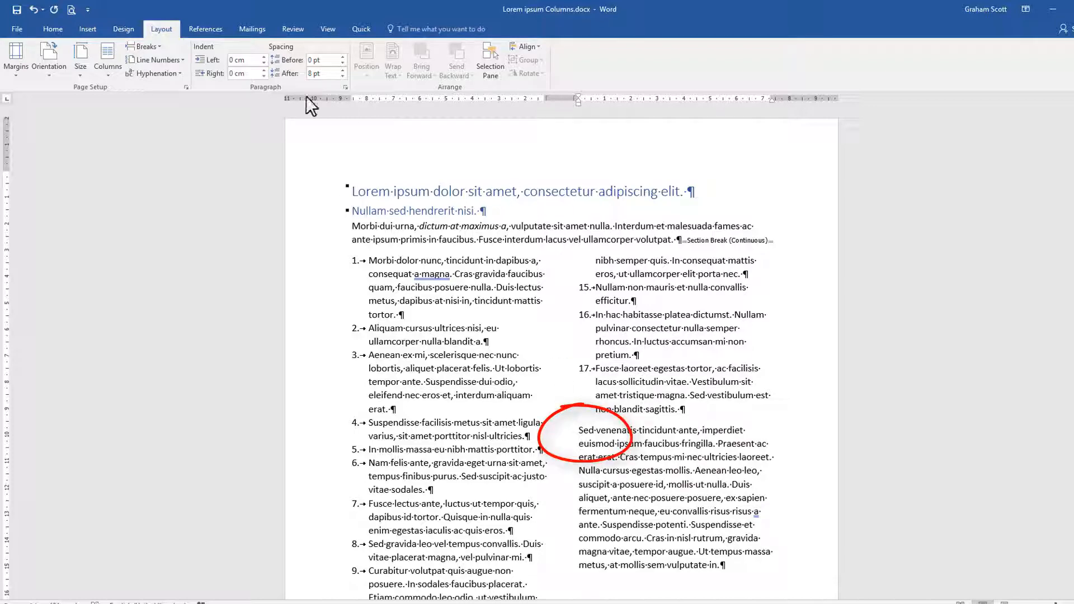
click(160, 49)
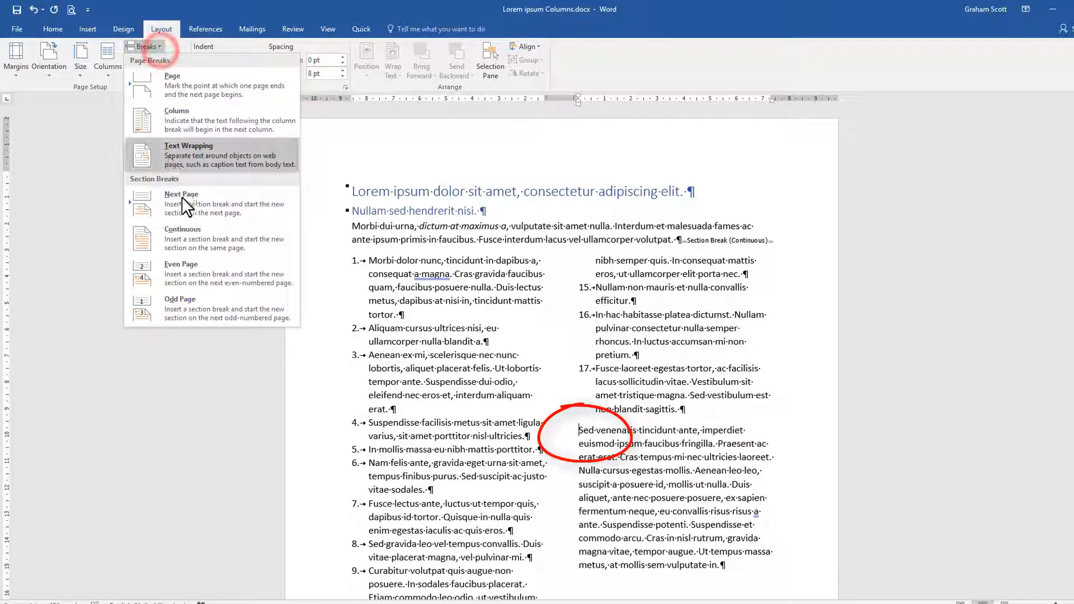
click(195, 240)
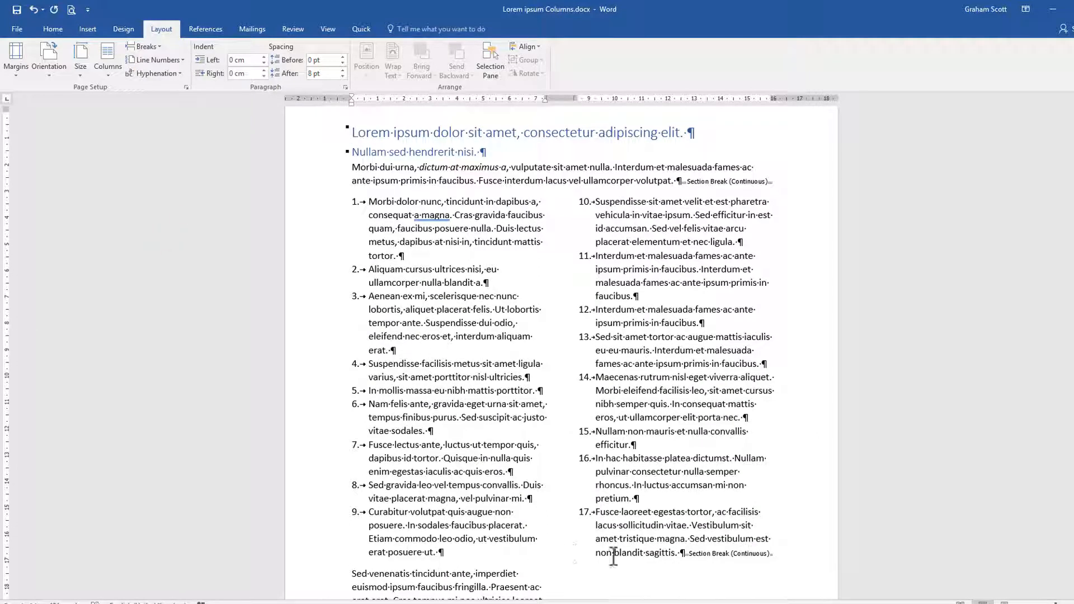
scroll(700, 553, down, 3)
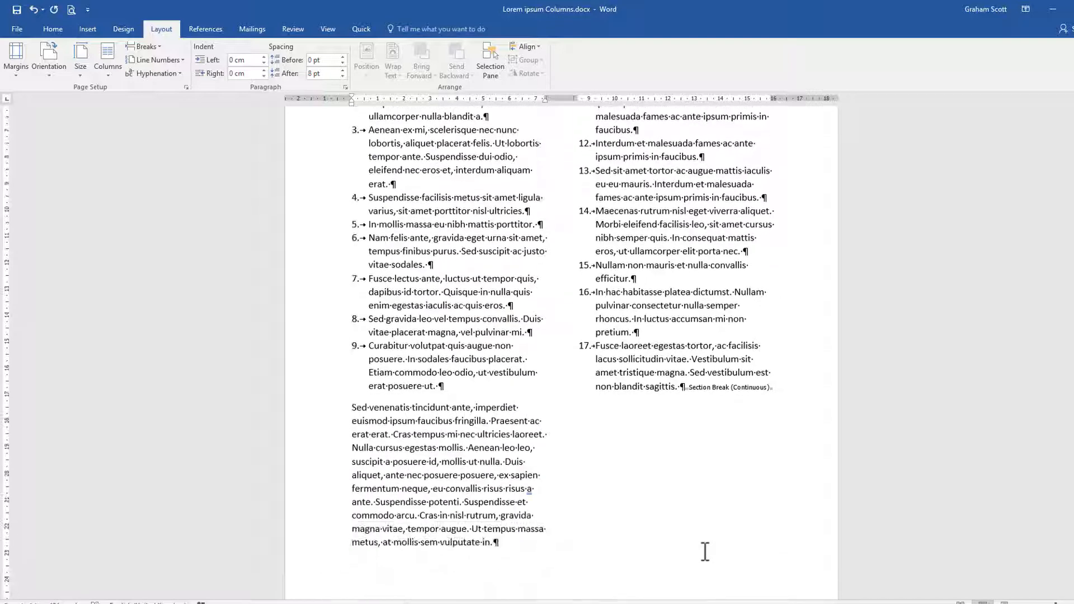
Step: Set the section containing the closing paragraph in one column and check the layout of the whole page
click(353, 407)
click(701, 387)
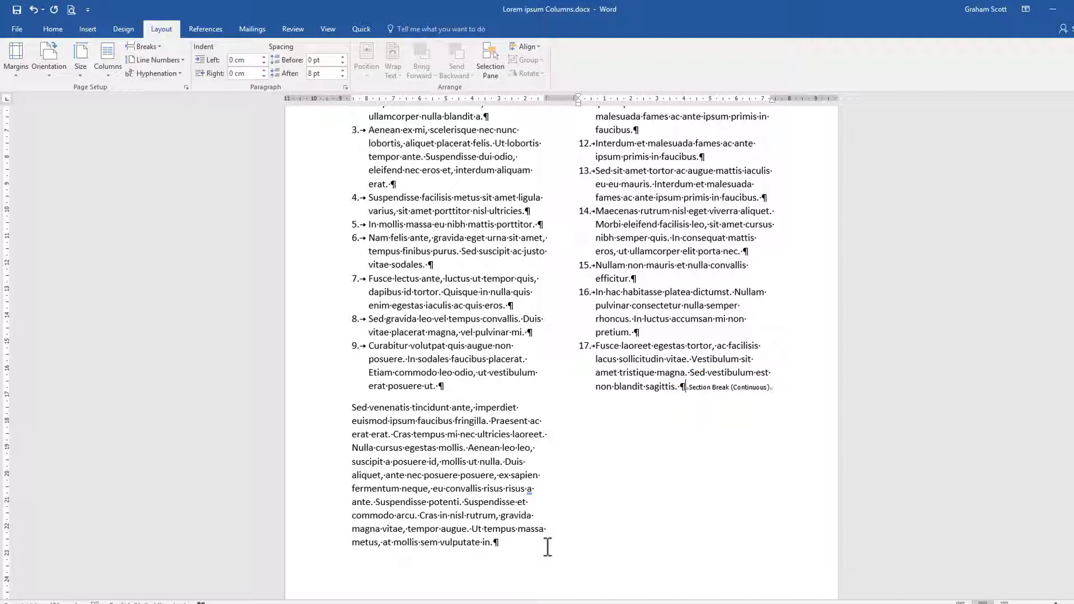
click(352, 407)
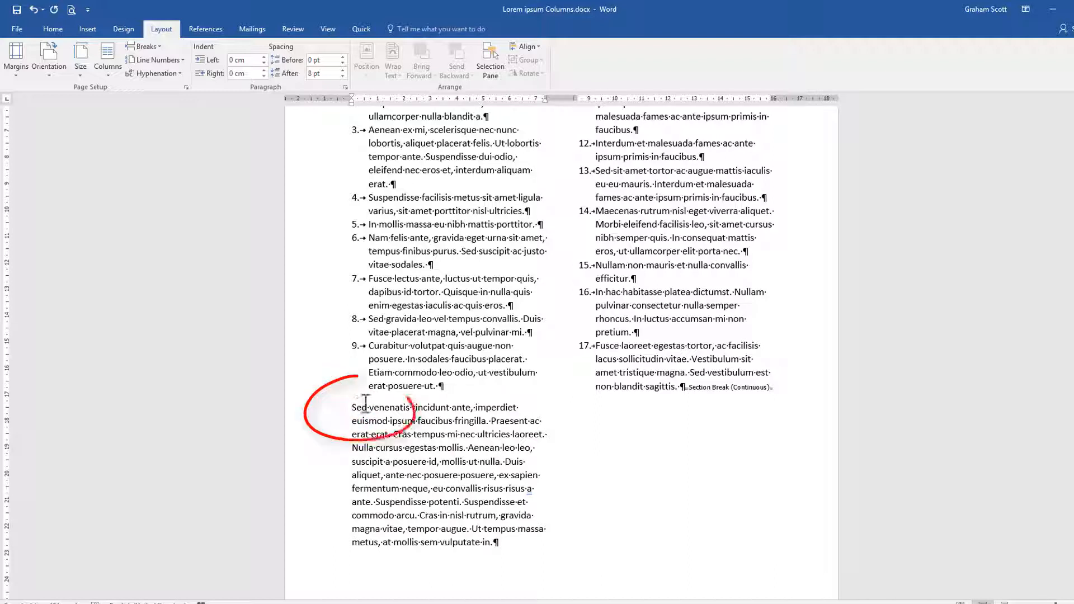
click(106, 76)
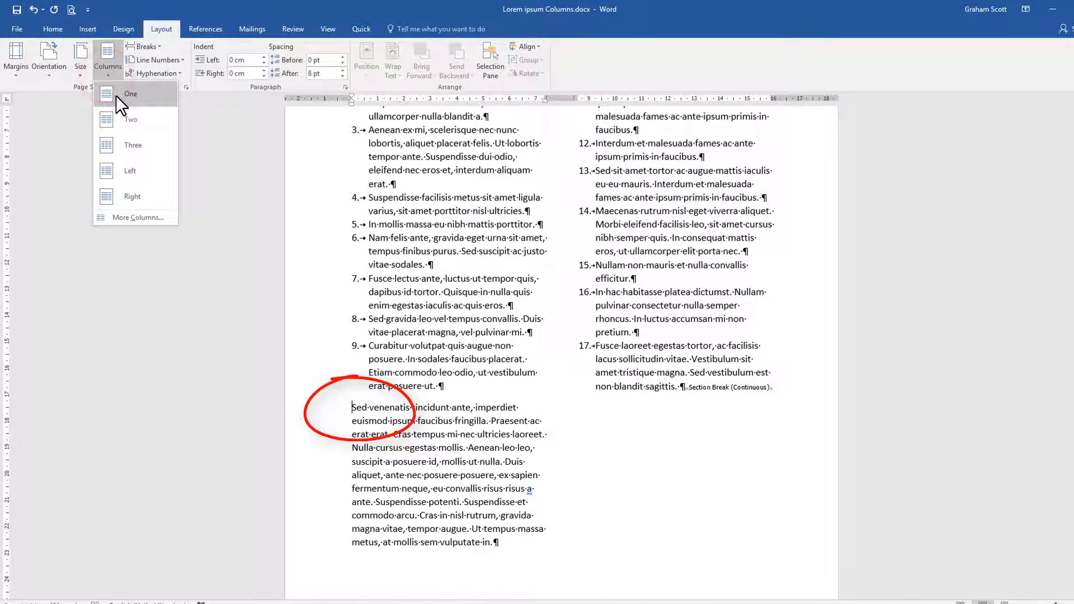
click(115, 96)
scroll(752, 341, up, 5)
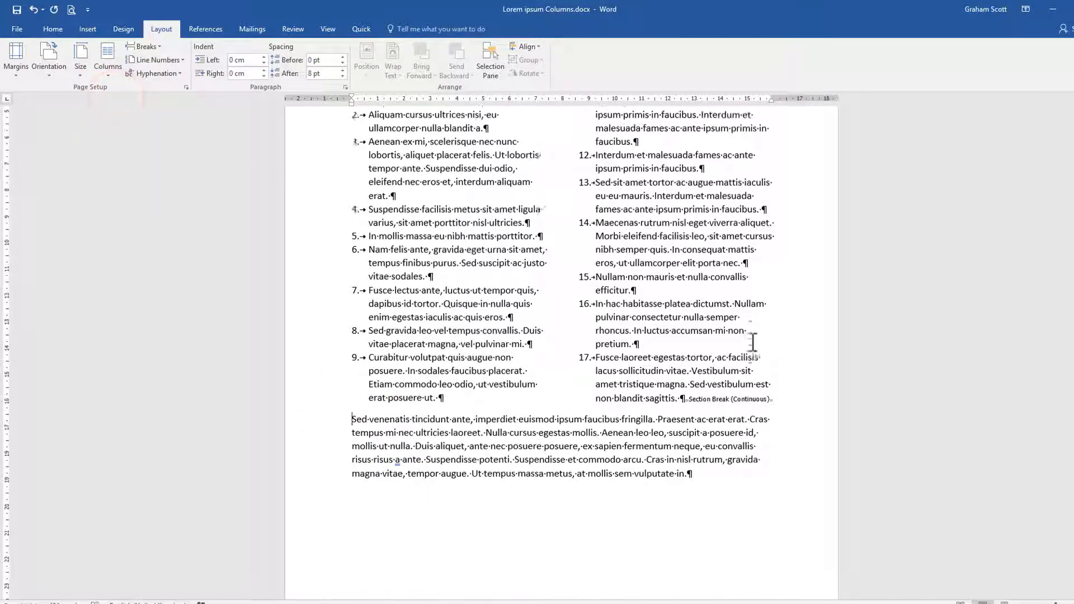
scroll(752, 342, up, 1)
scroll(753, 342, down, 5)
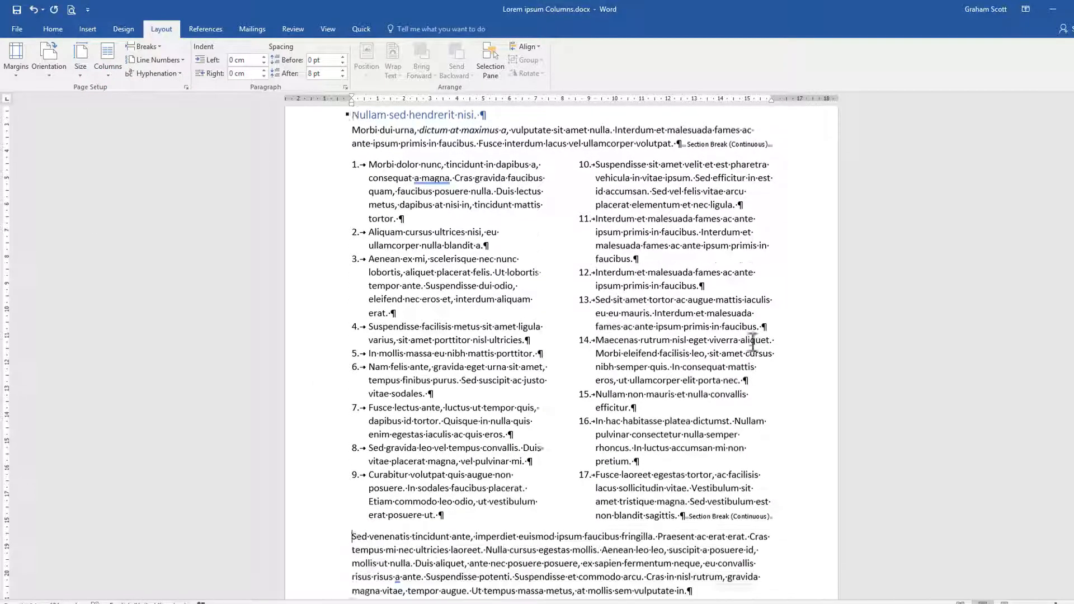
scroll(753, 342, up, 6)
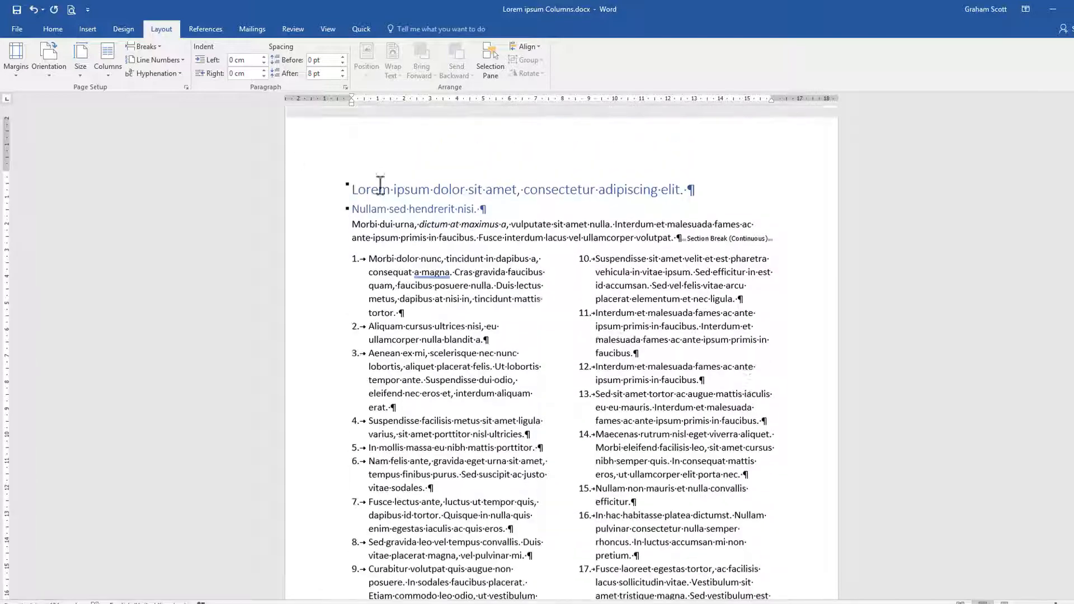
Step: Hide the paragraph marks and other formatting symbols and review the finished page
click(55, 29)
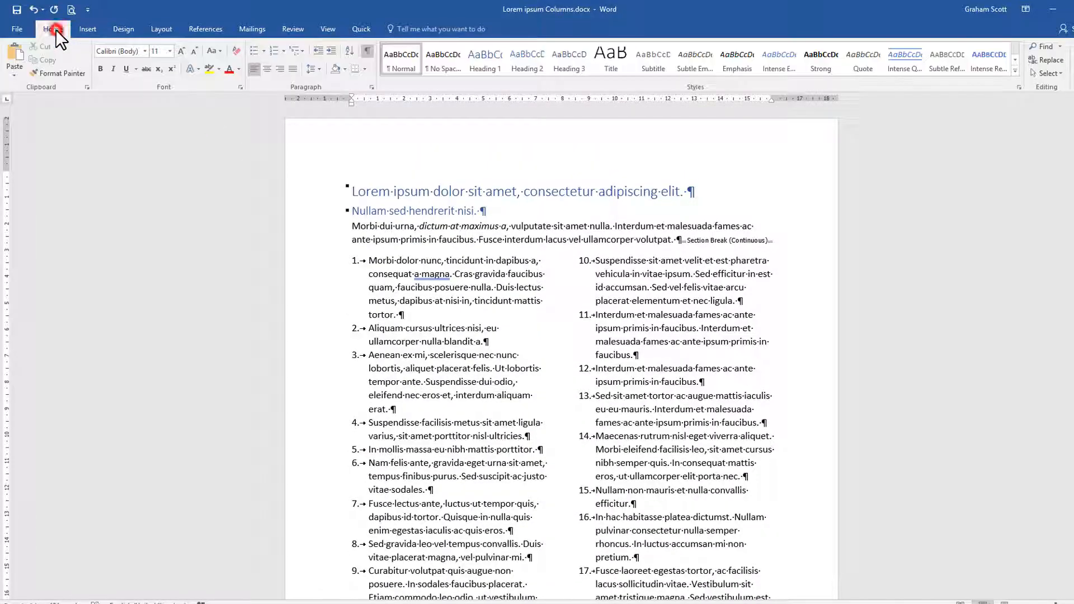
click(367, 51)
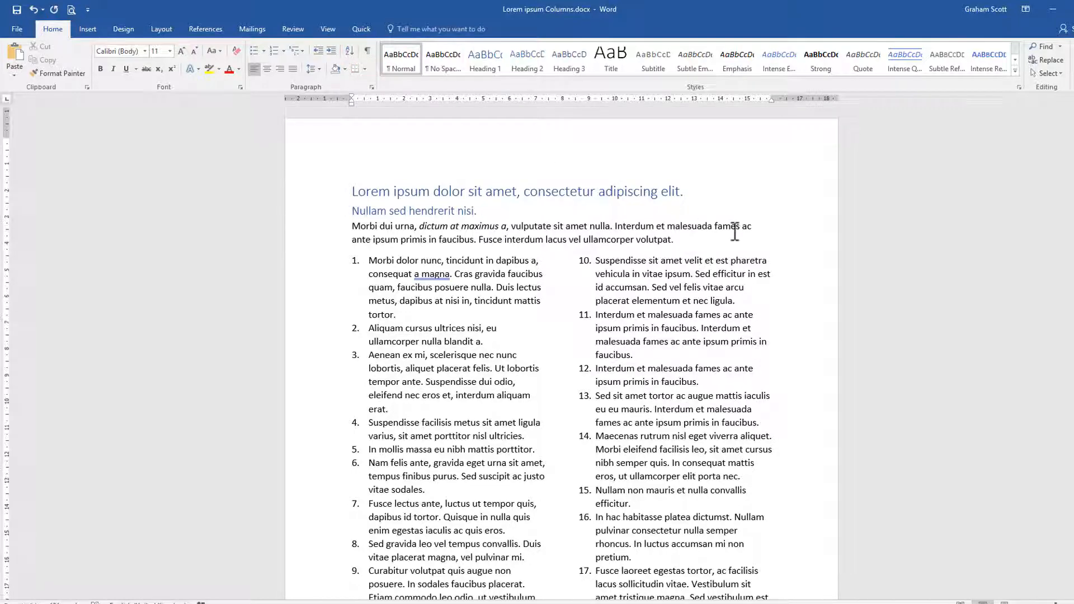
scroll(734, 231, down, 5)
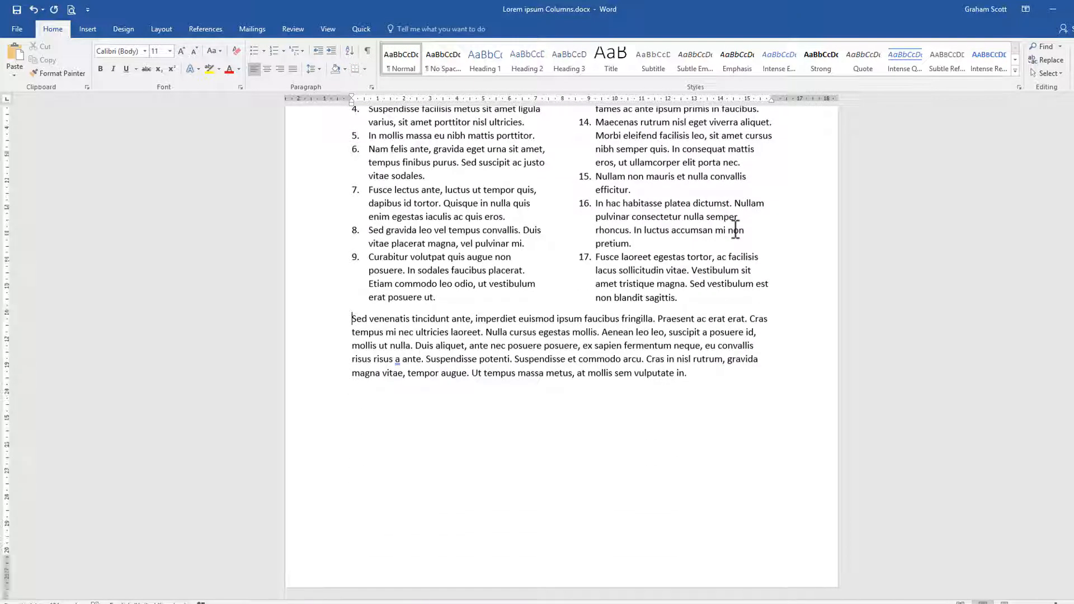
scroll(733, 227, up, 5)
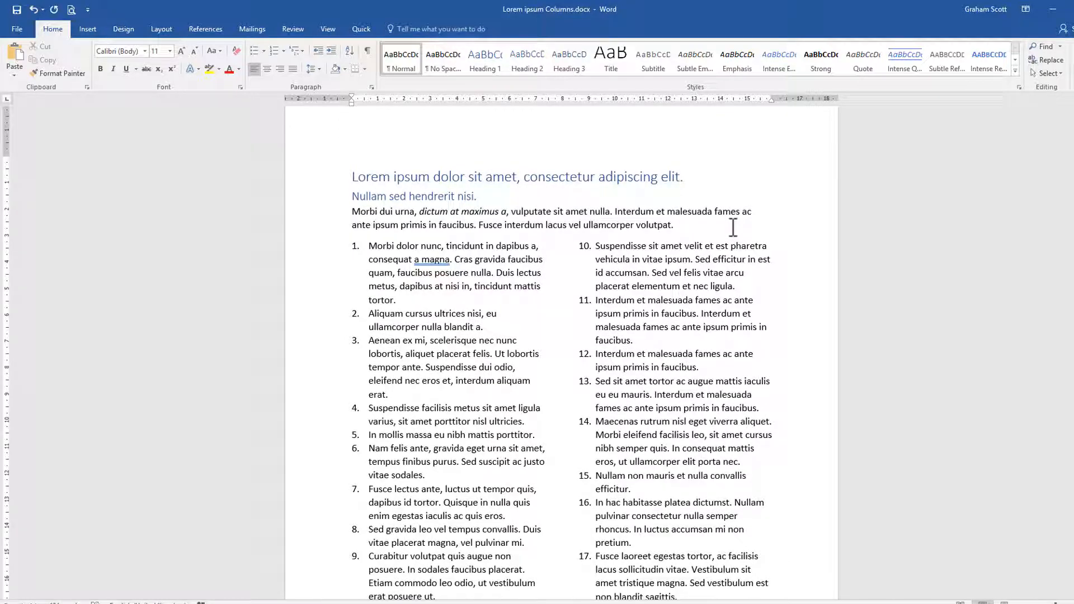